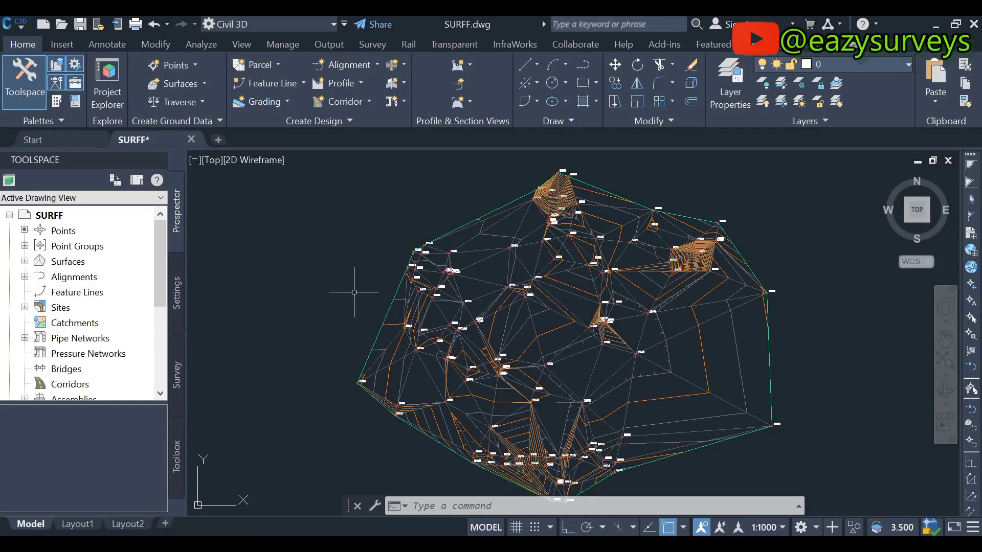
Examine the surface's contours, triangles and point elevation labels, both close up and across the whole site.
{"action": "scroll", "coordinate": [434, 374], "scroll_direction": "up", "scroll_amount": 2}
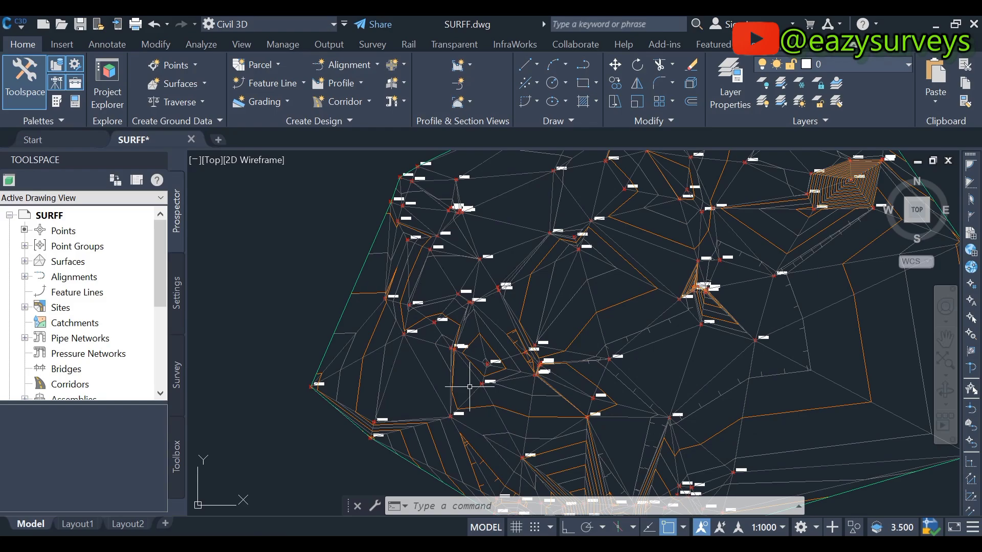
{"action": "middle_click_drag", "start_coordinate": [503, 349], "coordinate": [385, 353]}
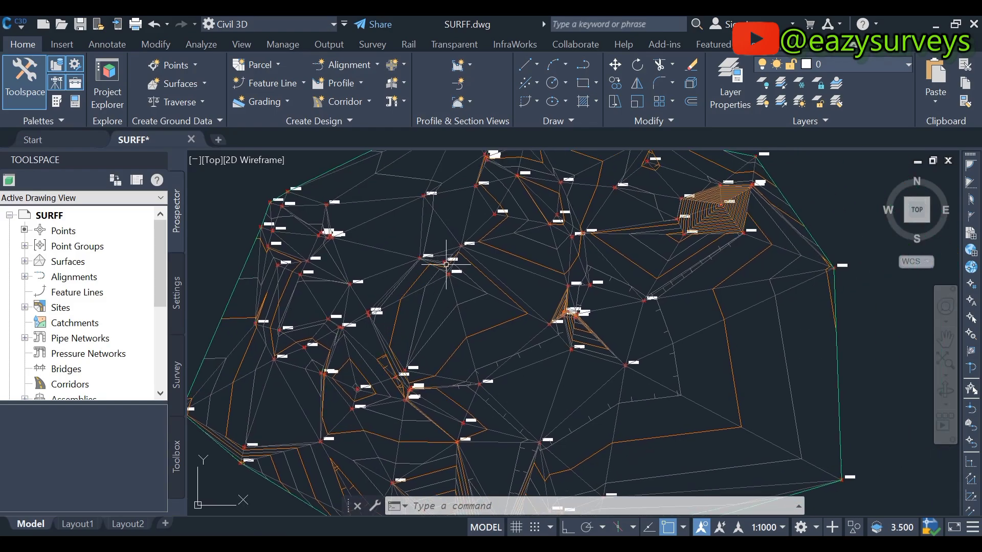
{"action": "scroll", "coordinate": [481, 239], "scroll_direction": "up", "scroll_amount": 5}
{"action": "middle_click_drag", "start_coordinate": [416, 256], "coordinate": [448, 366]}
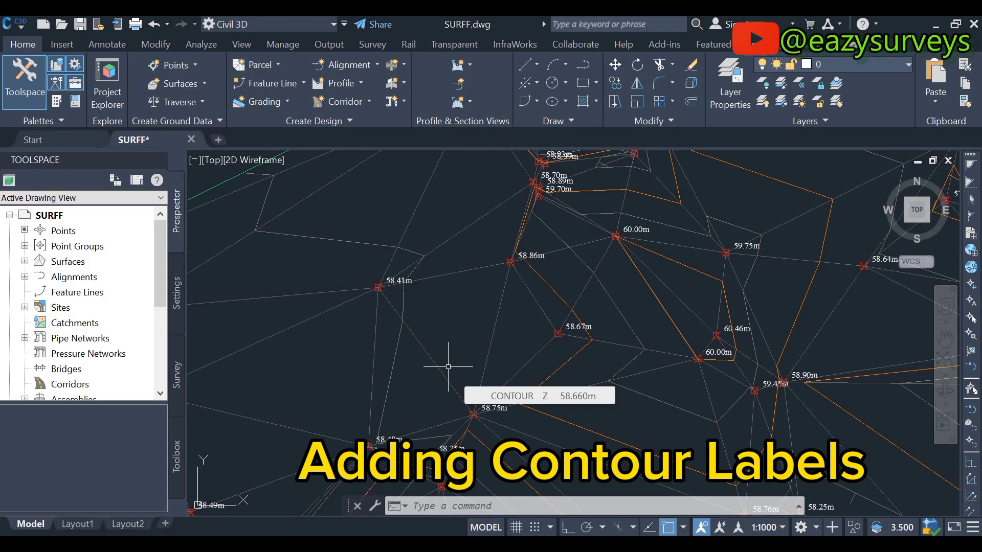
{"action": "scroll", "coordinate": [453, 365], "scroll_direction": "down", "scroll_amount": 5}
{"action": "scroll", "coordinate": [494, 348], "scroll_direction": "down", "scroll_amount": 3}
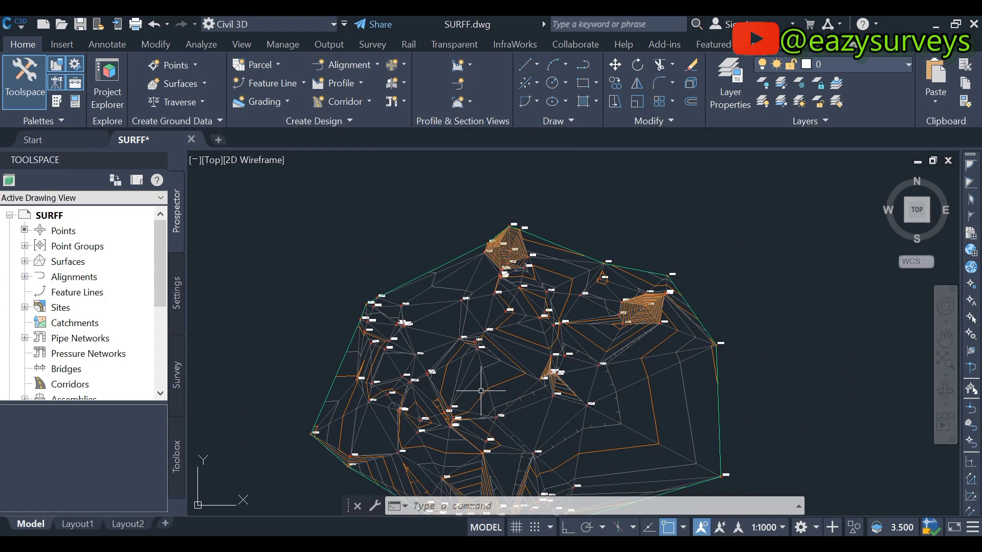
{"action": "scroll", "coordinate": [464, 340], "scroll_direction": "up", "scroll_amount": 4}
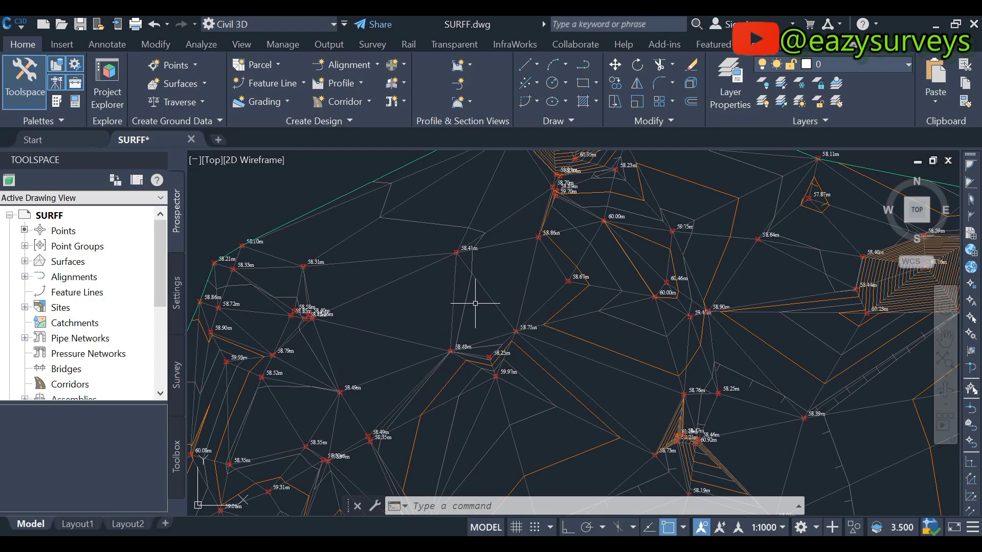
{"action": "scroll", "coordinate": [475, 304], "scroll_direction": "up", "scroll_amount": 2}
{"action": "scroll", "coordinate": [475, 304], "scroll_direction": "down", "scroll_amount": 5}
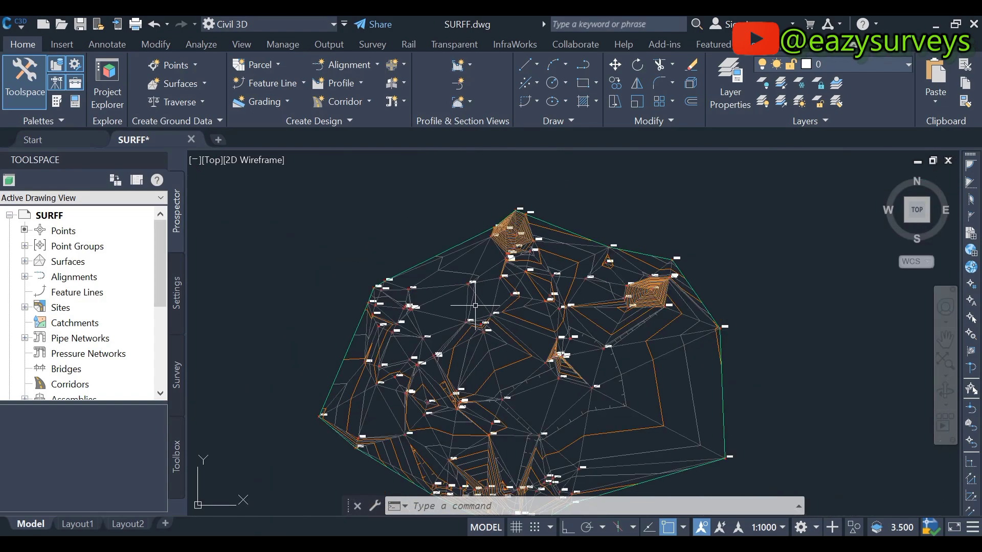
{"action": "scroll", "coordinate": [475, 316], "scroll_direction": "up", "scroll_amount": 2}
{"action": "scroll", "coordinate": [475, 316], "scroll_direction": "down", "scroll_amount": 3}
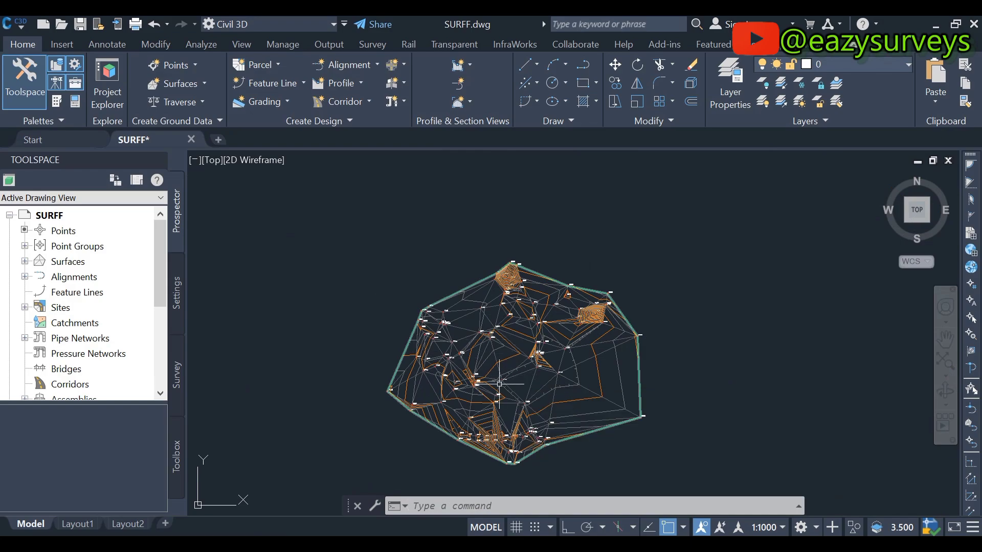
{"action": "scroll", "coordinate": [492, 363], "scroll_direction": "up", "scroll_amount": 4}
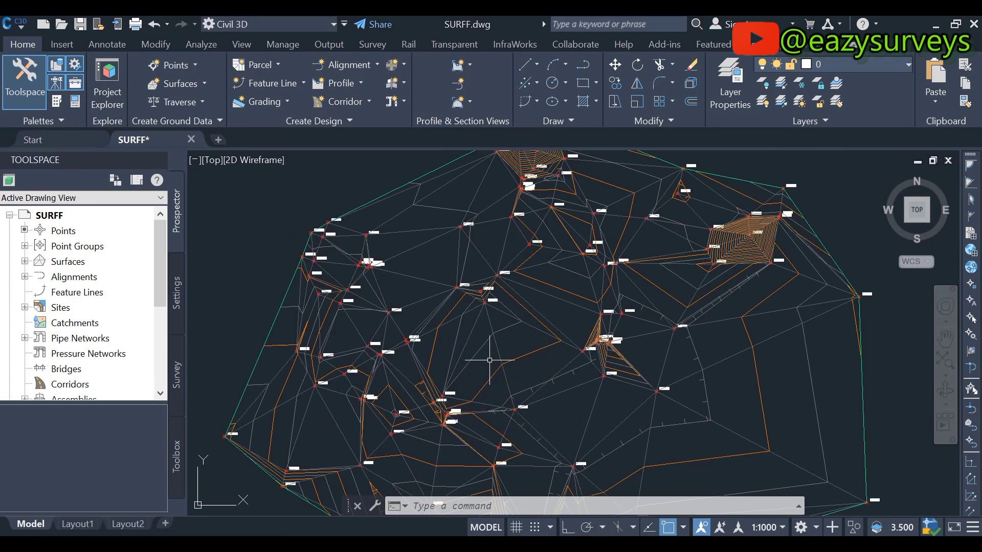
{"action": "scroll", "coordinate": [455, 247], "scroll_direction": "up", "scroll_amount": 3}
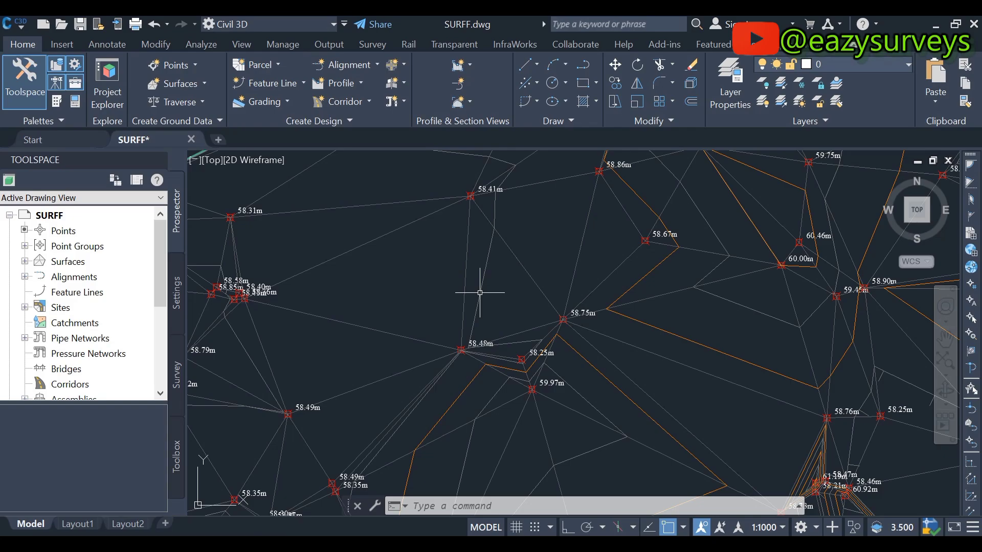
{"action": "scroll", "coordinate": [480, 293], "scroll_direction": "down", "scroll_amount": 2}
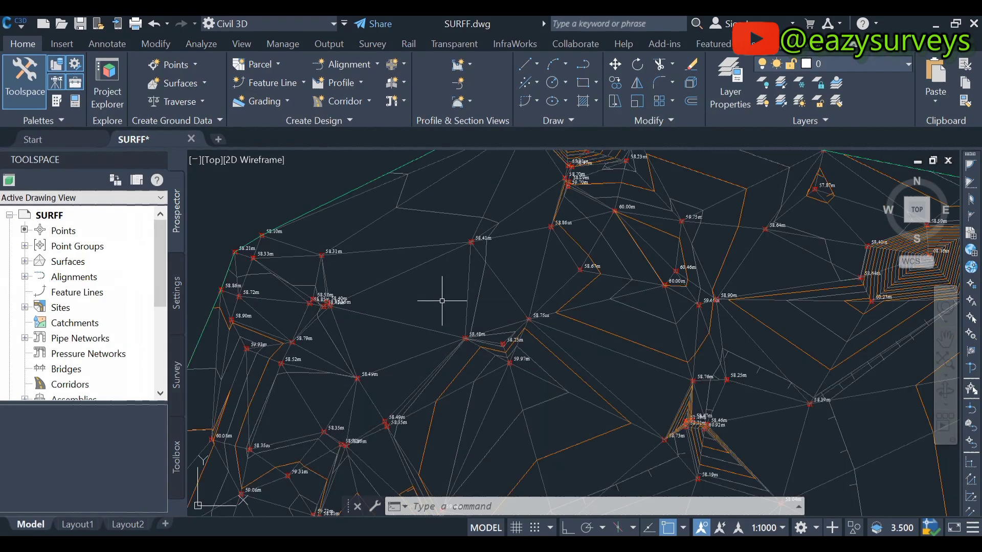
{"action": "scroll", "coordinate": [442, 301], "scroll_direction": "down", "scroll_amount": 4}
{"action": "scroll", "coordinate": [542, 244], "scroll_direction": "up", "scroll_amount": 1}
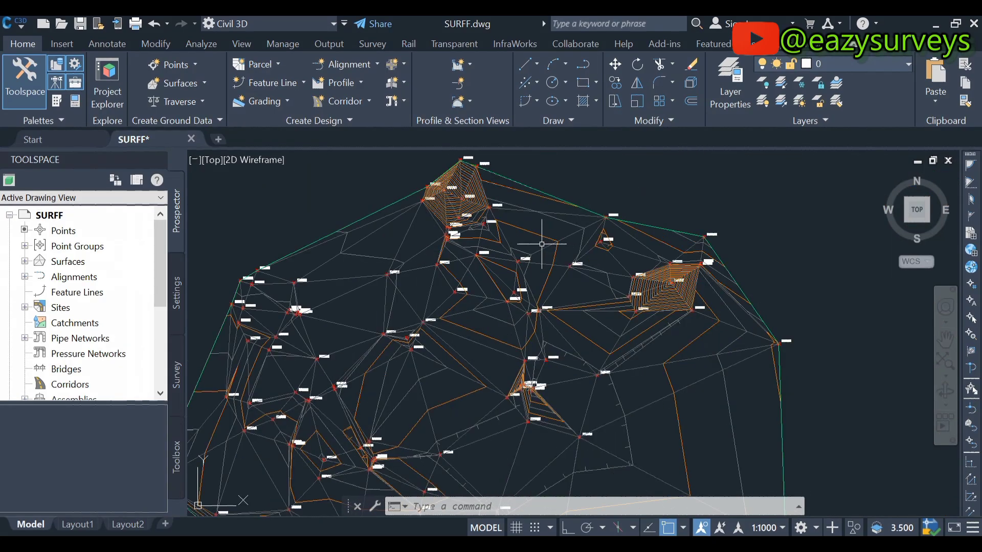
{"action": "scroll", "coordinate": [541, 244], "scroll_direction": "up", "scroll_amount": 6}
{"action": "scroll", "coordinate": [544, 208], "scroll_direction": "down", "scroll_amount": 3}
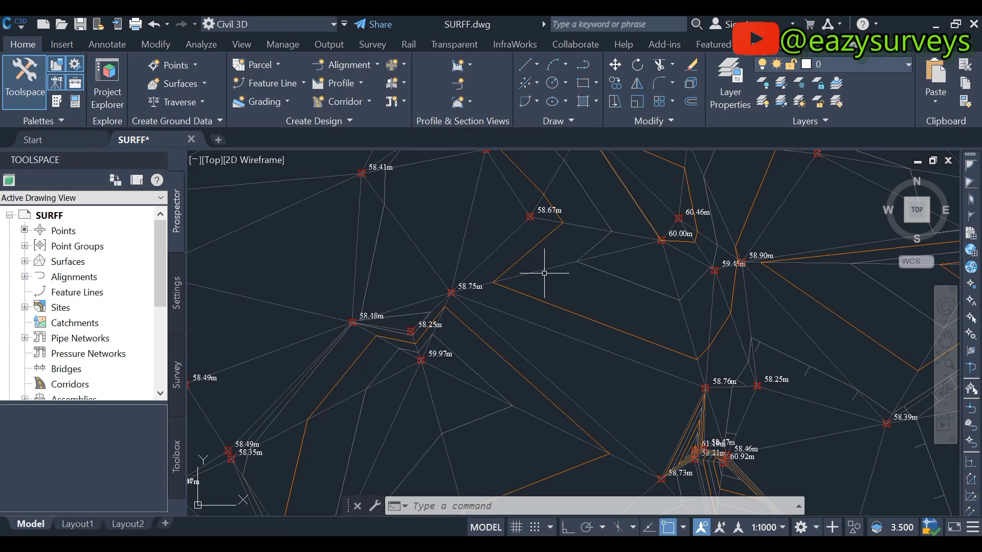
{"action": "middle_click_drag", "start_coordinate": [531, 295], "coordinate": [555, 316]}
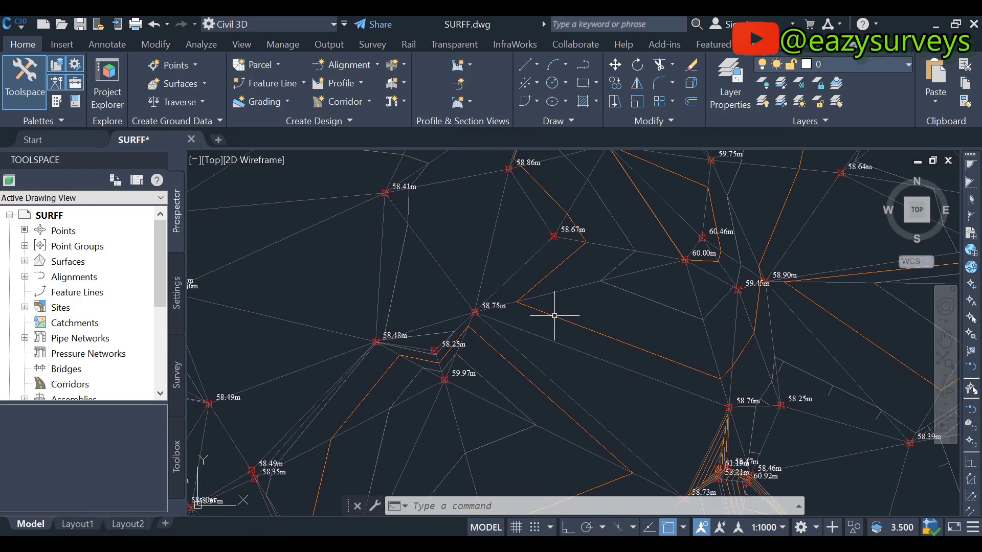
{"action": "scroll", "coordinate": [554, 316], "scroll_direction": "down", "scroll_amount": 5}
{"action": "key", "text": "Escape"}
{"action": "key", "text": "Escape"}
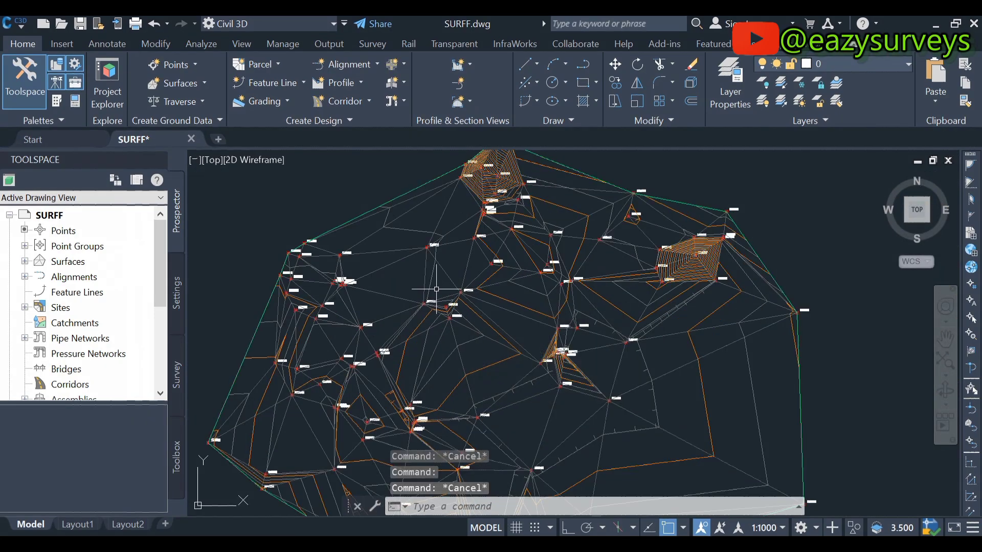
{"action": "scroll", "coordinate": [438, 290], "scroll_direction": "down", "scroll_amount": 4}
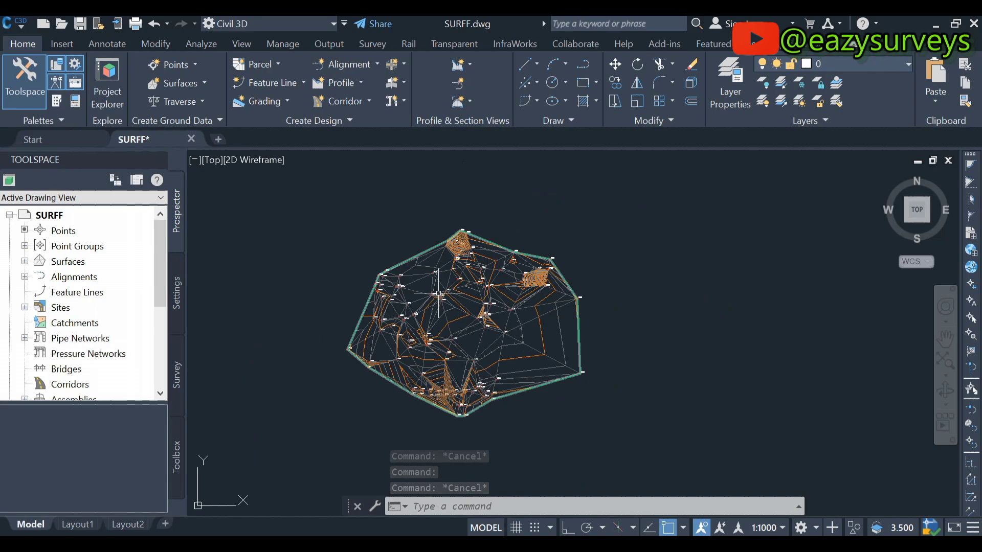
{"action": "middle_click_drag", "start_coordinate": [438, 295], "coordinate": [453, 293]}
{"action": "scroll", "coordinate": [445, 284], "scroll_direction": "up", "scroll_amount": 2}
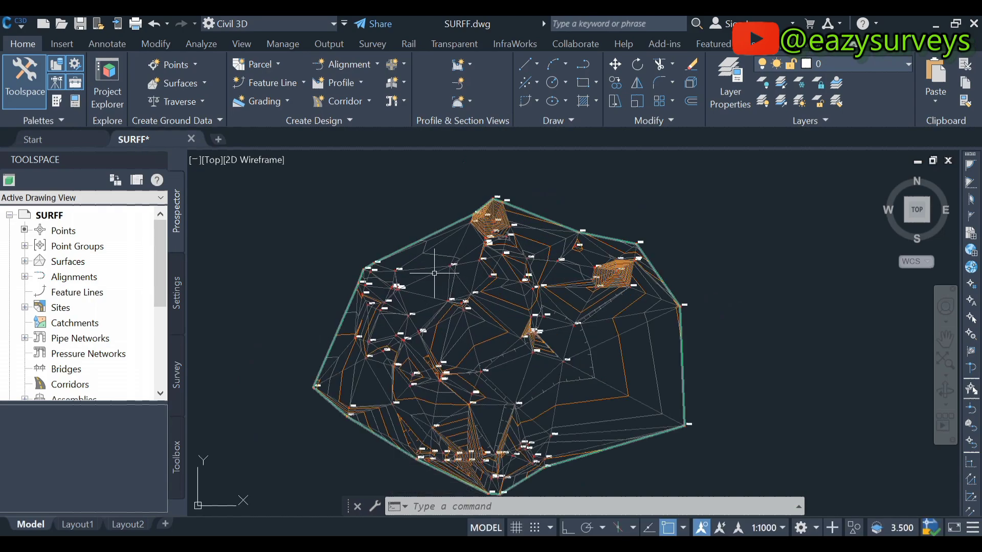
Edit the surface's Contours and Triangles style to hide the Triangles component in the Plan view direction.
{"action": "left_click", "coordinate": [434, 273]}
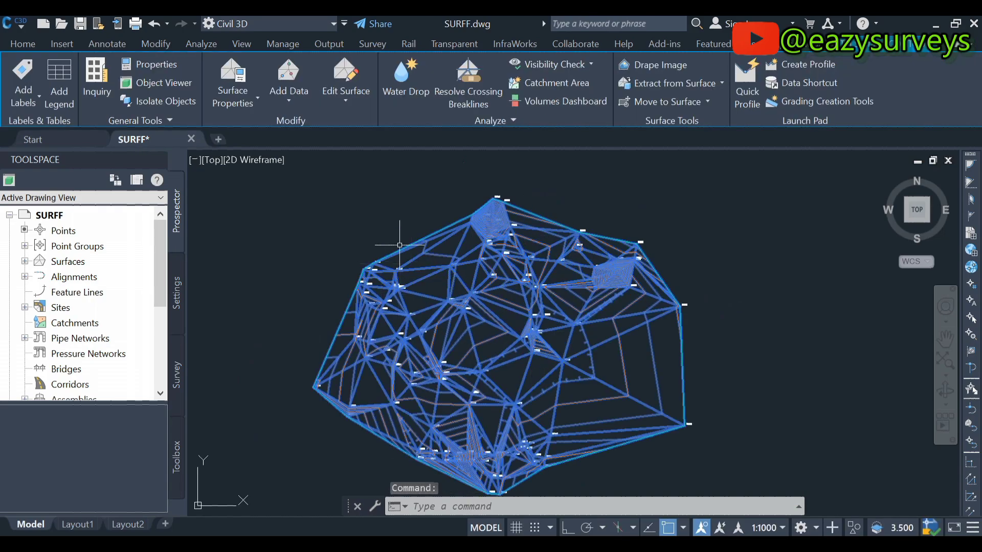
{"action": "mouse_move", "coordinate": [495, 302]}
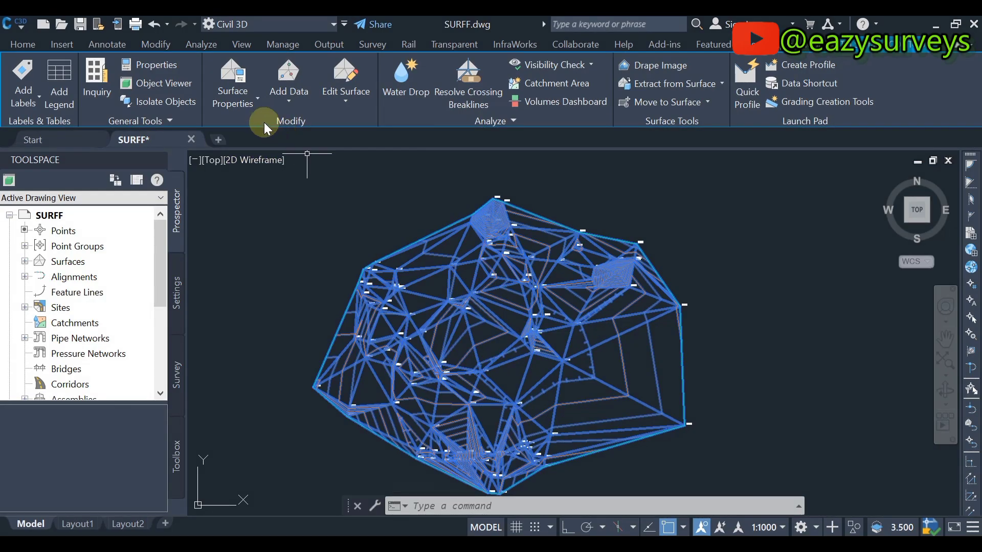
{"action": "left_click", "coordinate": [253, 96]}
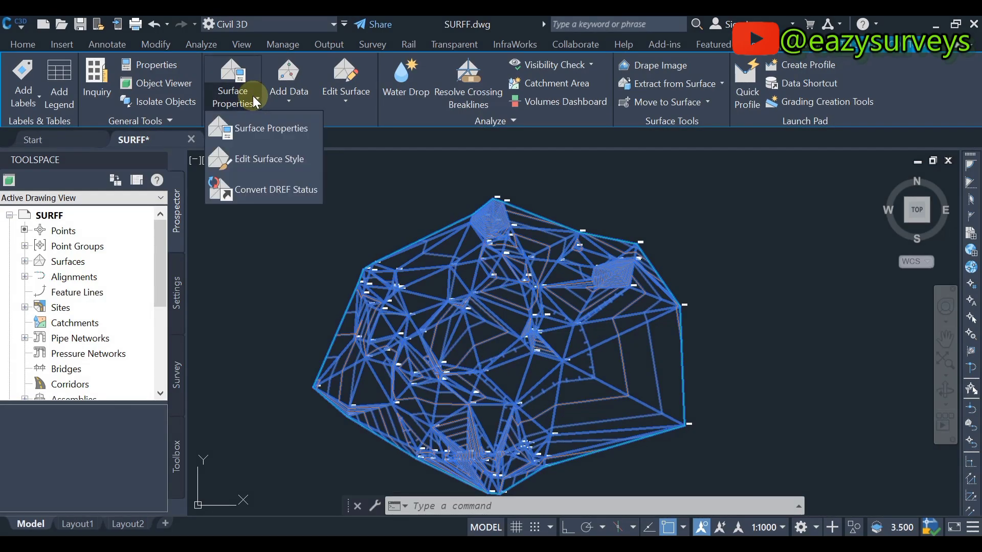
{"action": "left_click", "coordinate": [252, 161]}
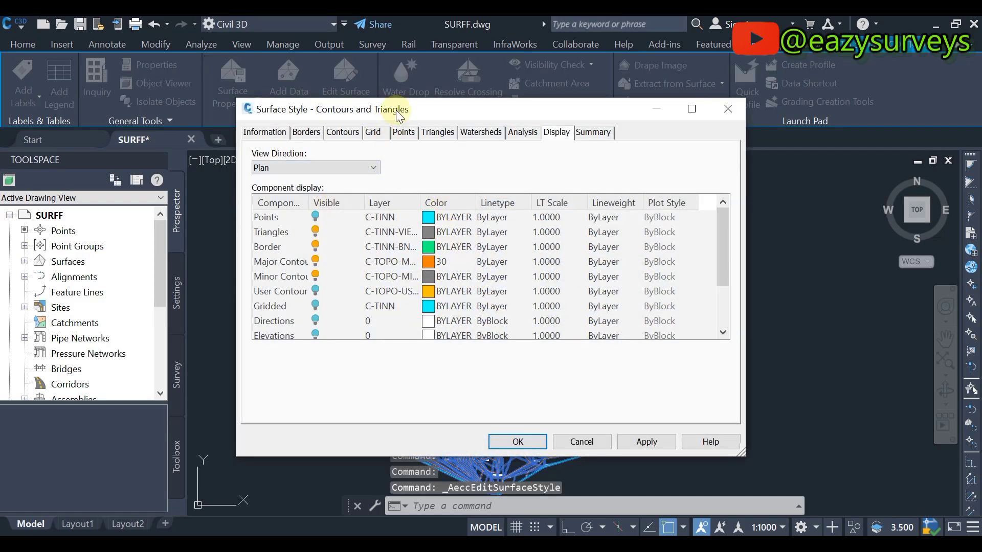
{"action": "left_click_drag", "start_coordinate": [431, 110], "coordinate": [673, 152]}
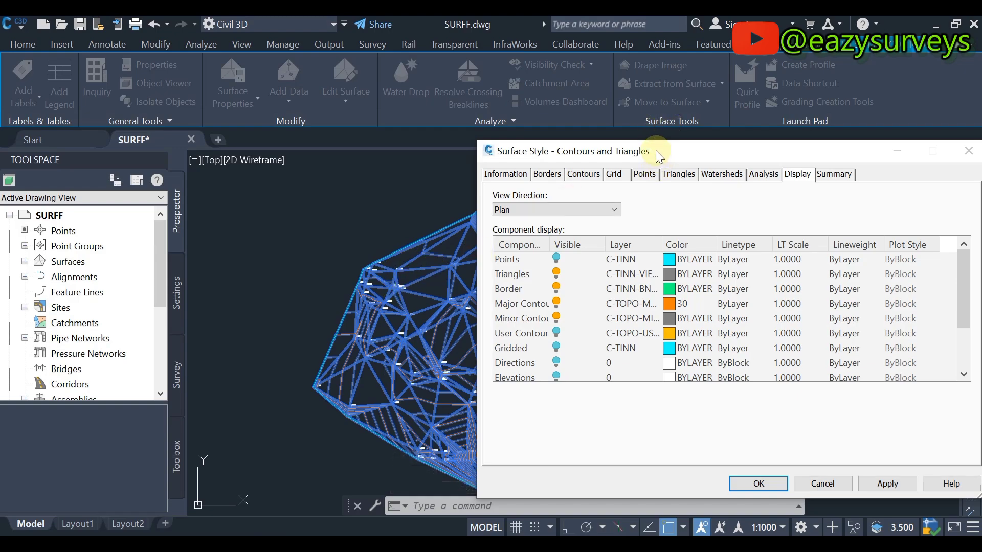
{"action": "left_click_drag", "start_coordinate": [656, 150], "coordinate": [477, 137]}
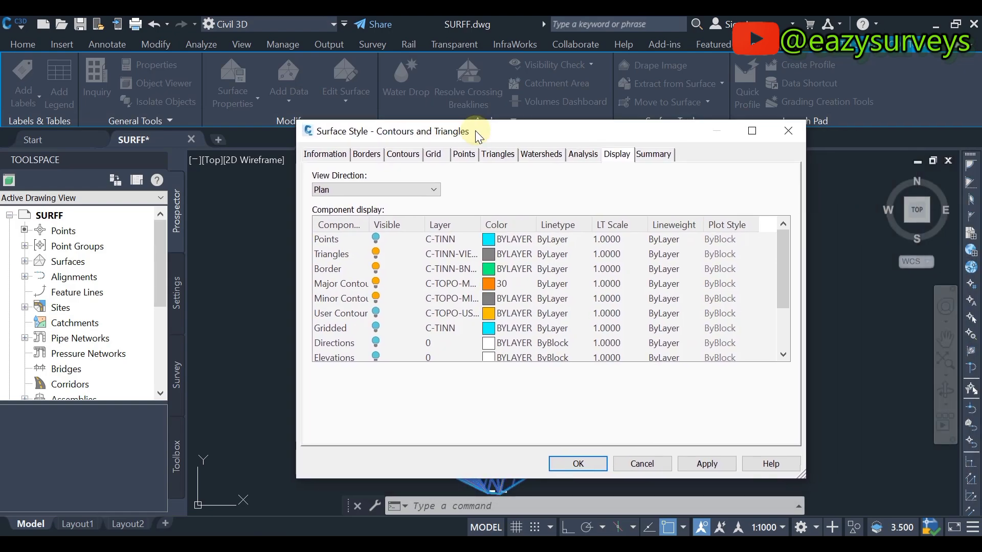
{"action": "left_click", "coordinate": [327, 154]}
{"action": "left_click", "coordinate": [618, 154]}
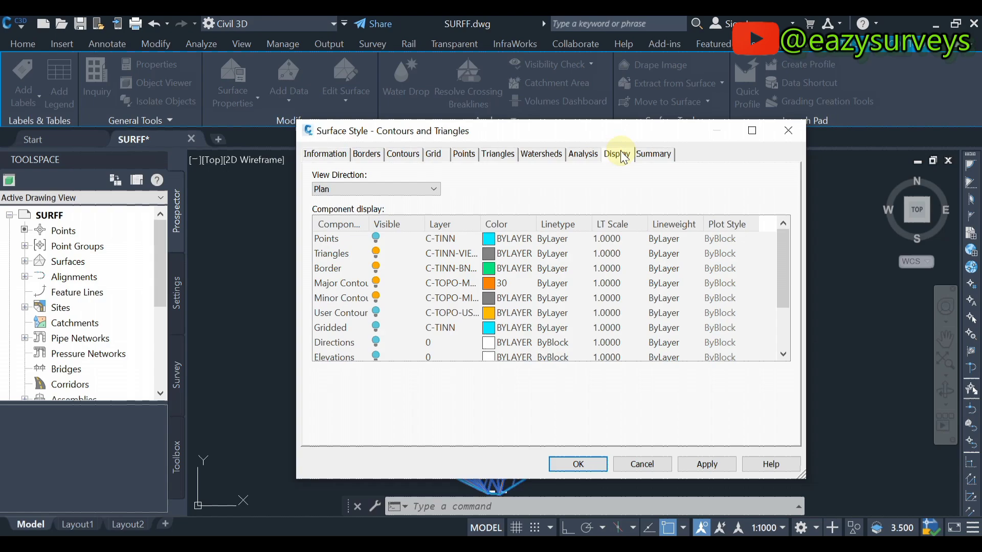
{"action": "left_click", "coordinate": [376, 254]}
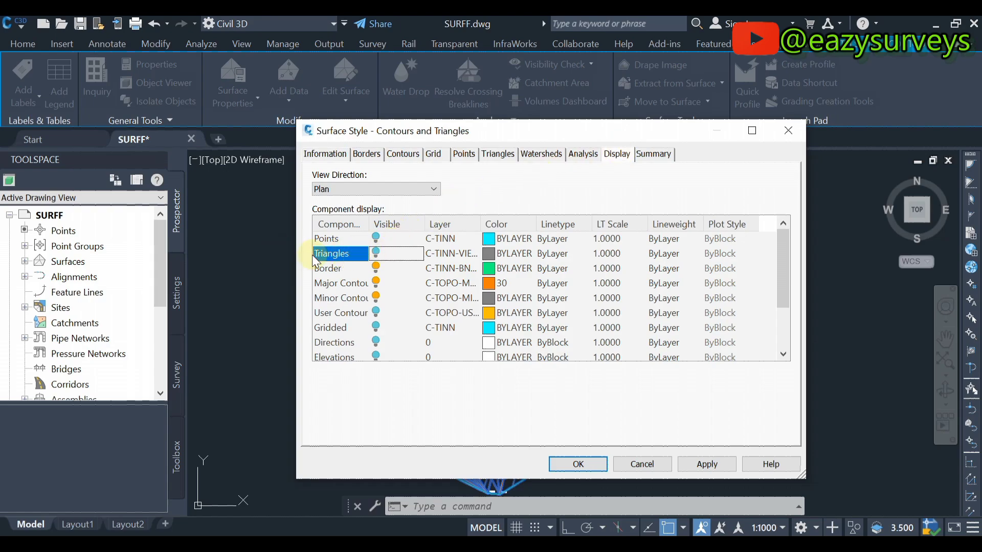
{"action": "left_click", "coordinate": [700, 460]}
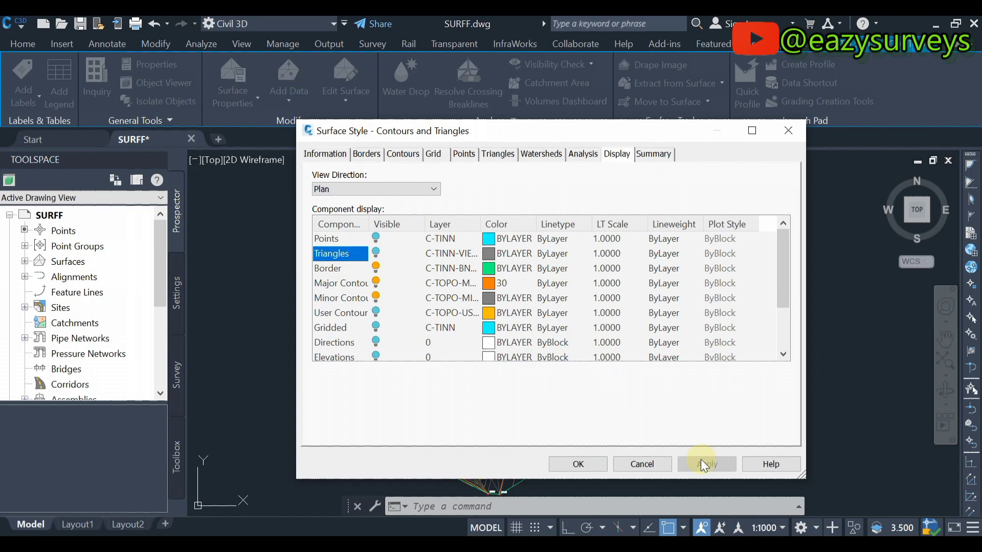
{"action": "left_click", "coordinate": [585, 470]}
{"action": "scroll", "coordinate": [538, 323], "scroll_direction": "up", "scroll_amount": 4}
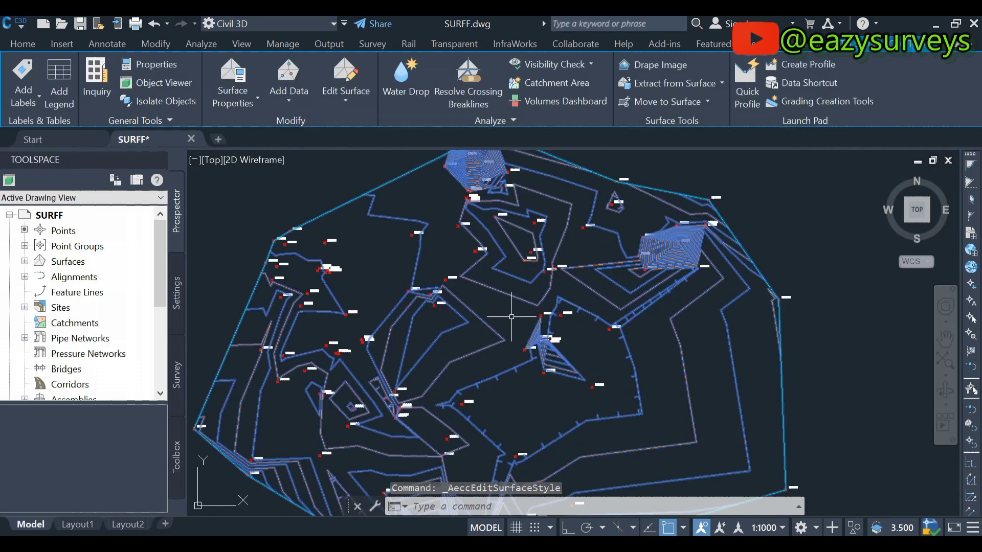
{"action": "scroll", "coordinate": [515, 292], "scroll_direction": "down", "scroll_amount": 4}
{"action": "key", "text": "Escape"}
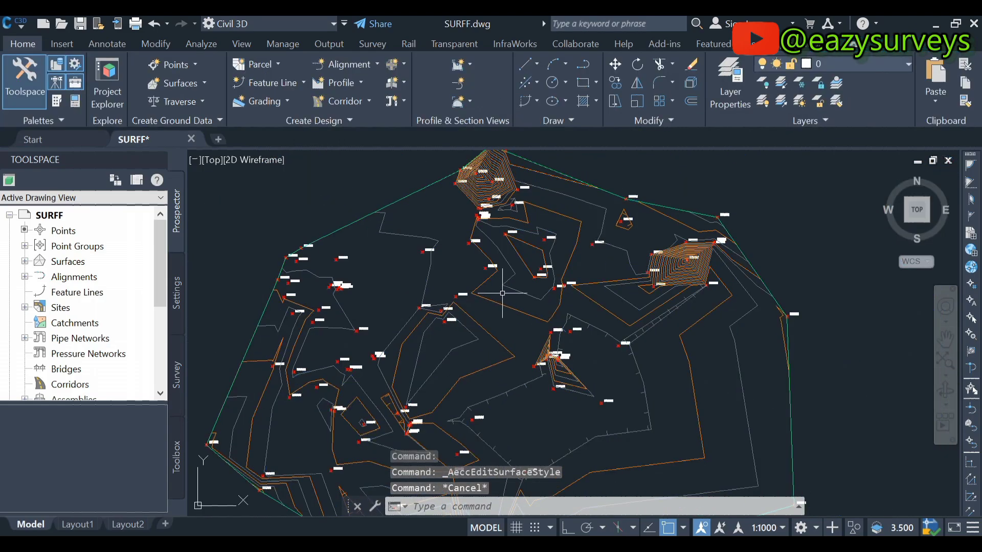
Inspect the surface's major and minor contours and the point elevations, close up and across the whole site.
{"action": "scroll", "coordinate": [509, 297], "scroll_direction": "up", "scroll_amount": 3}
{"action": "scroll", "coordinate": [517, 291], "scroll_direction": "up", "scroll_amount": 2}
{"action": "scroll", "coordinate": [515, 297], "scroll_direction": "down", "scroll_amount": 4}
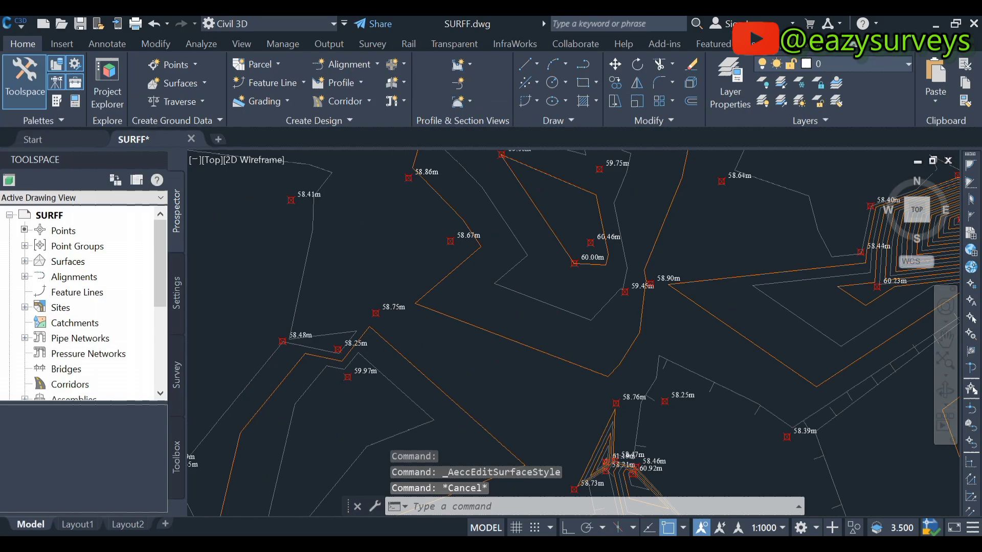
{"action": "scroll", "coordinate": [481, 301], "scroll_direction": "up", "scroll_amount": 6}
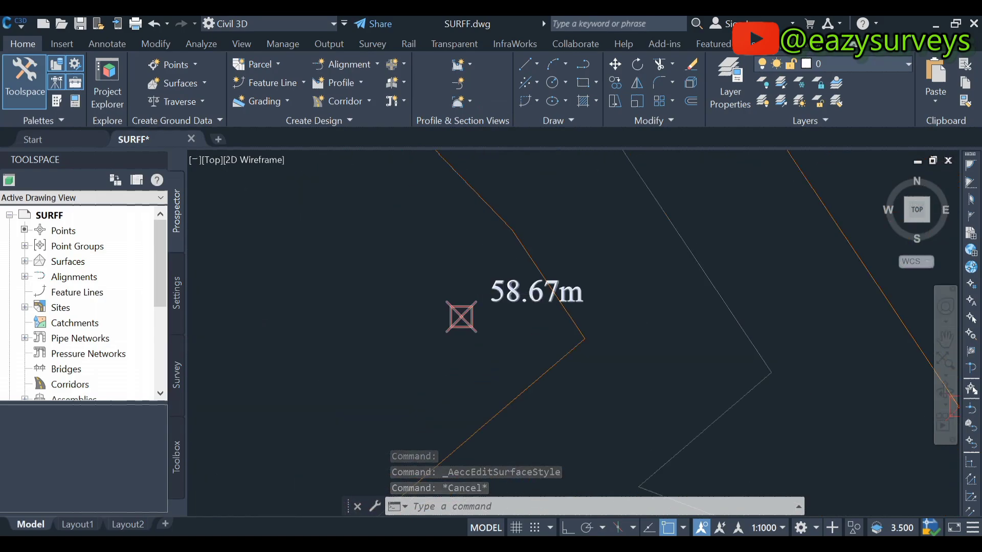
{"action": "scroll", "coordinate": [473, 304], "scroll_direction": "down", "scroll_amount": 6}
{"action": "scroll", "coordinate": [473, 376], "scroll_direction": "up", "scroll_amount": 5}
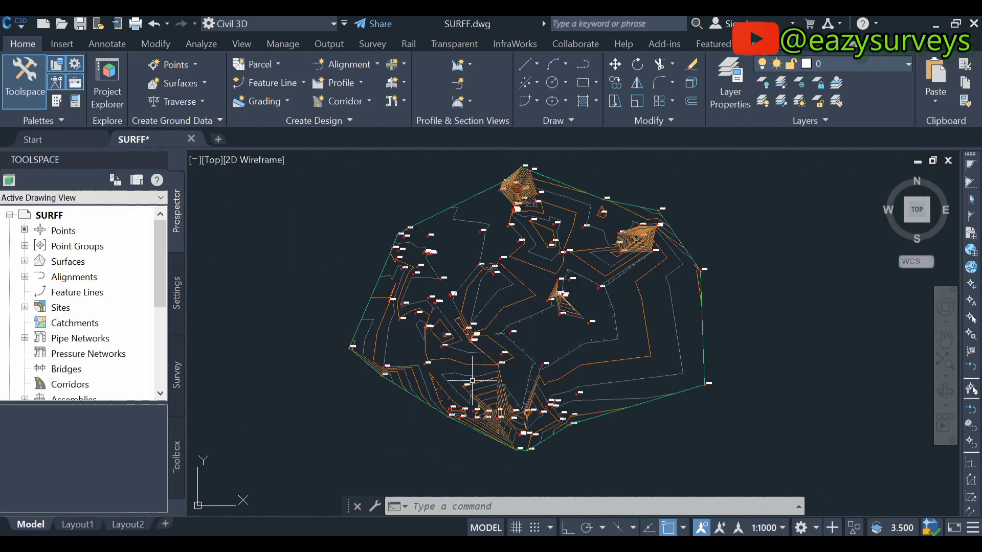
{"action": "middle_click_drag", "start_coordinate": [493, 300], "coordinate": [452, 324]}
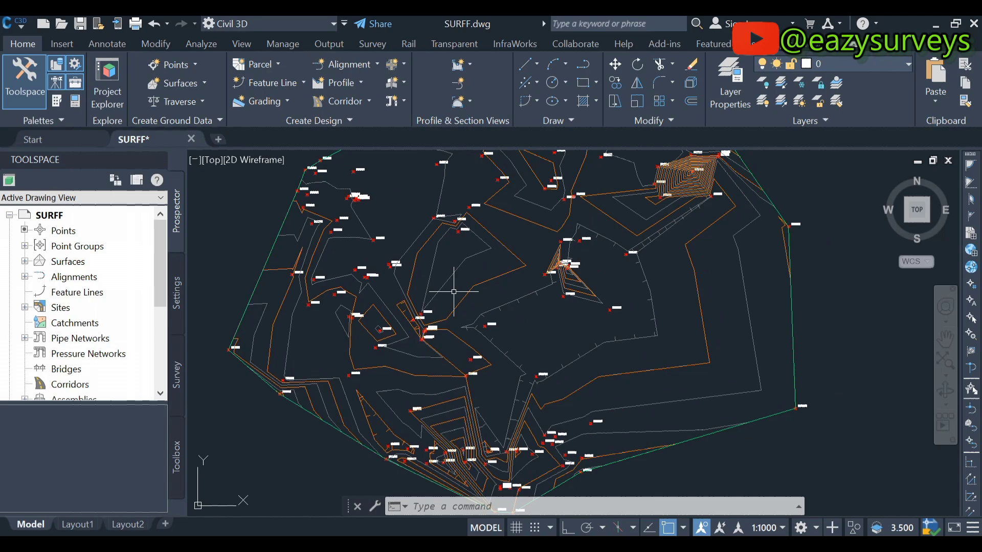
{"action": "scroll", "coordinate": [450, 292], "scroll_direction": "down", "scroll_amount": 4}
{"action": "scroll", "coordinate": [455, 279], "scroll_direction": "up", "scroll_amount": 4}
{"action": "scroll", "coordinate": [455, 277], "scroll_direction": "down", "scroll_amount": 3}
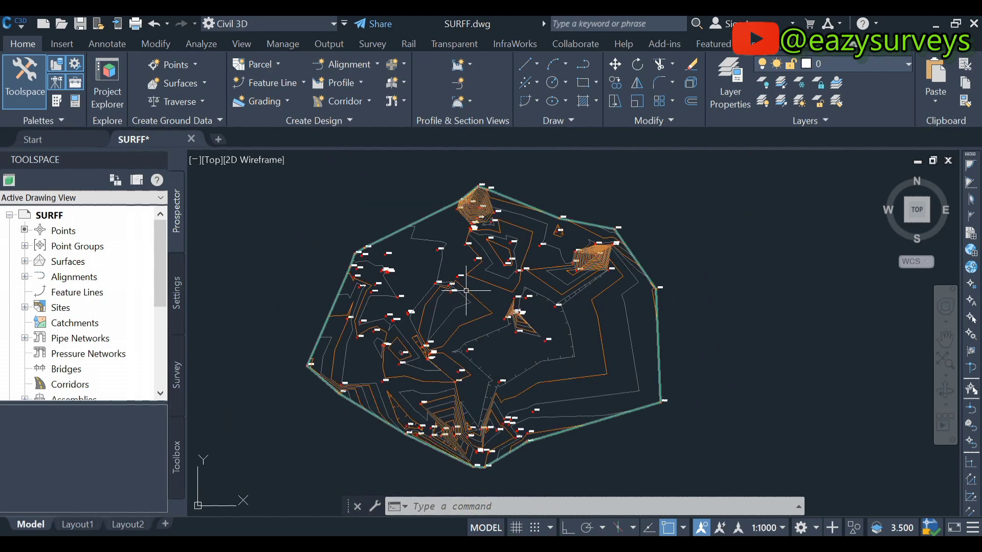
Start adding labels to the surface, with Surface as the feature and Contour – Multiple at interval as the label type.
{"action": "left_click", "coordinate": [482, 279]}
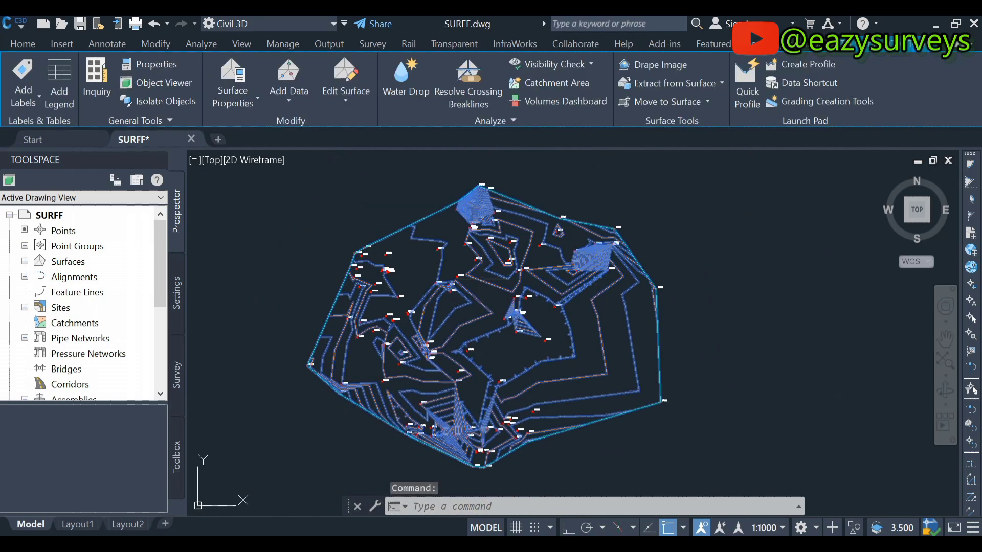
{"action": "left_click", "coordinate": [29, 93]}
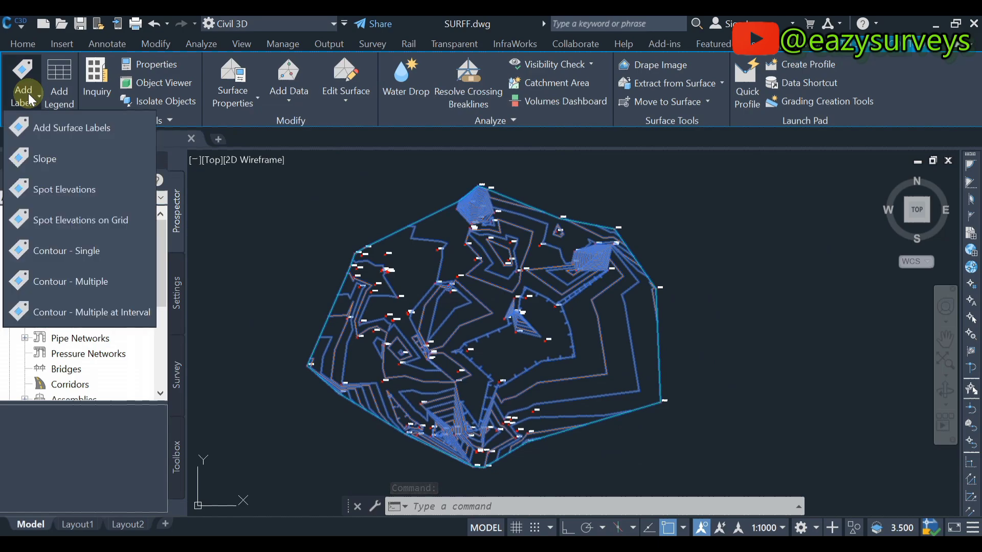
{"action": "left_click", "coordinate": [69, 134]}
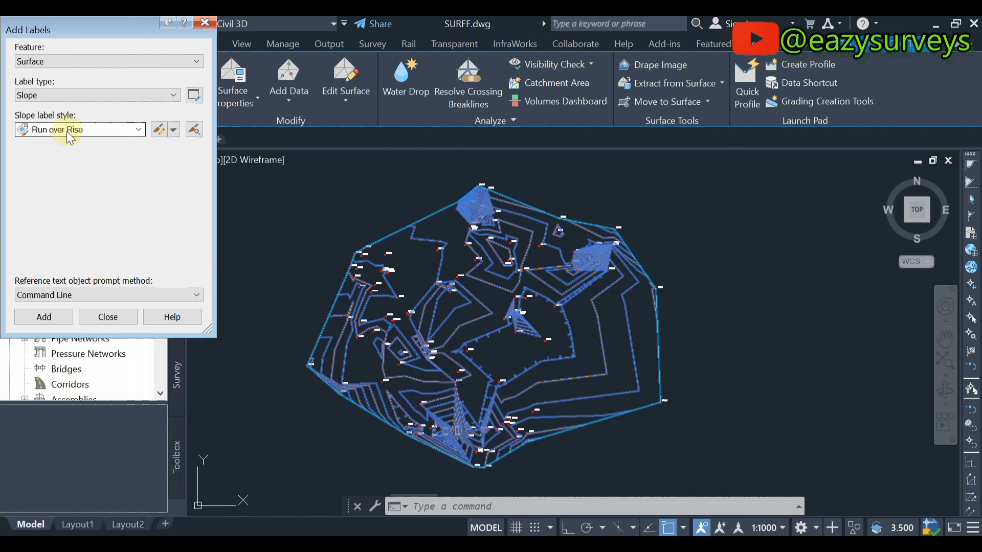
{"action": "left_click", "coordinate": [37, 62]}
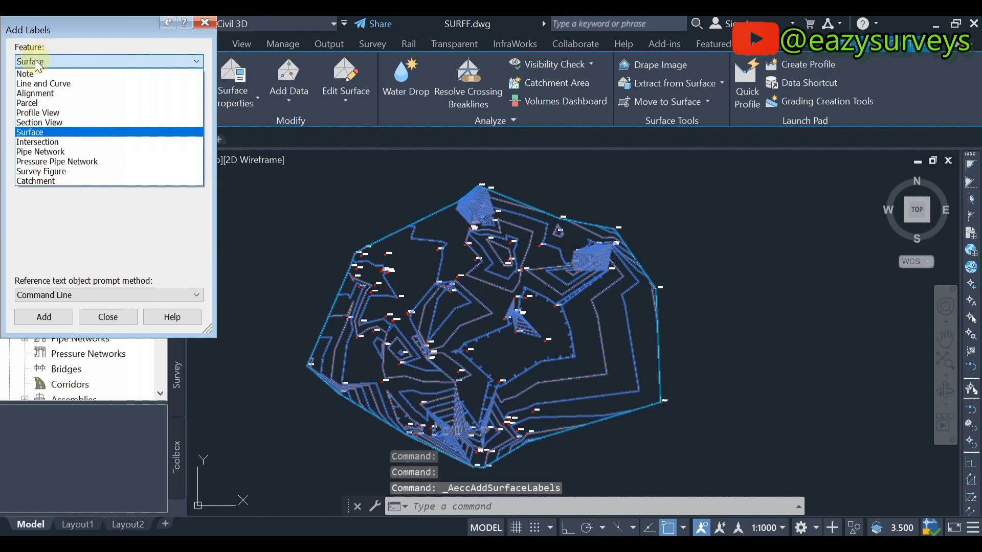
{"action": "left_click", "coordinate": [30, 133]}
{"action": "left_click", "coordinate": [51, 99]}
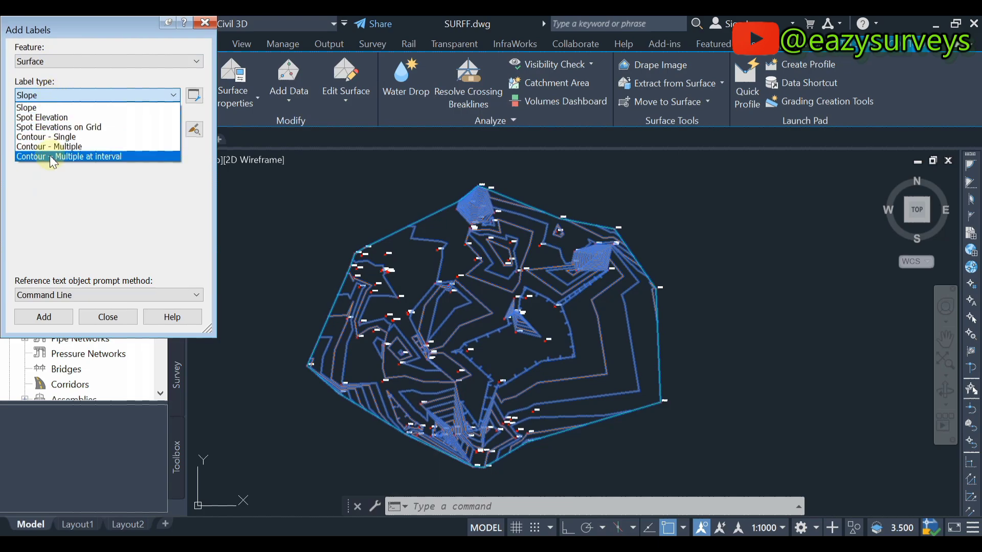
{"action": "left_click", "coordinate": [96, 157]}
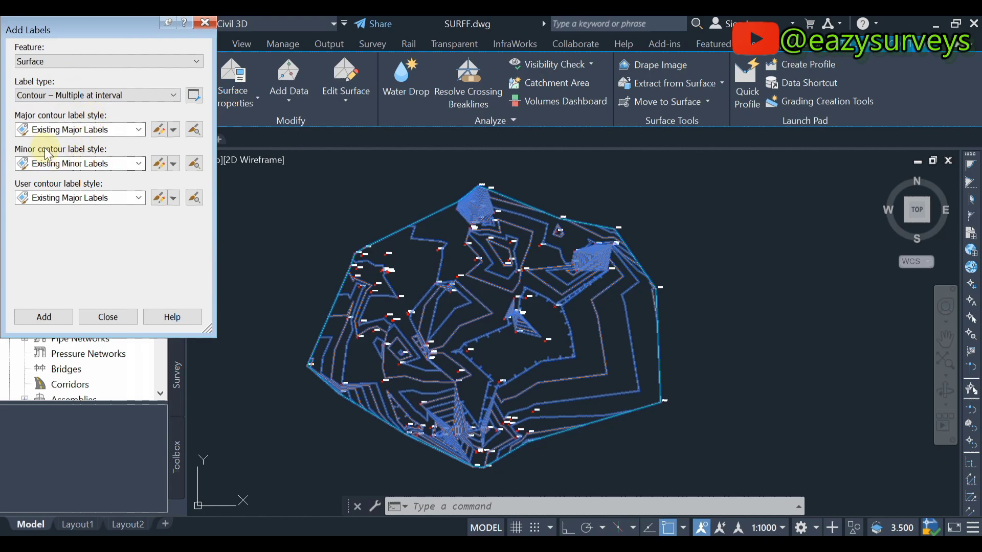
Open the Surface Elevation text contents of the Existing Major Labels contour style for editing.
{"action": "left_click", "coordinate": [159, 131]}
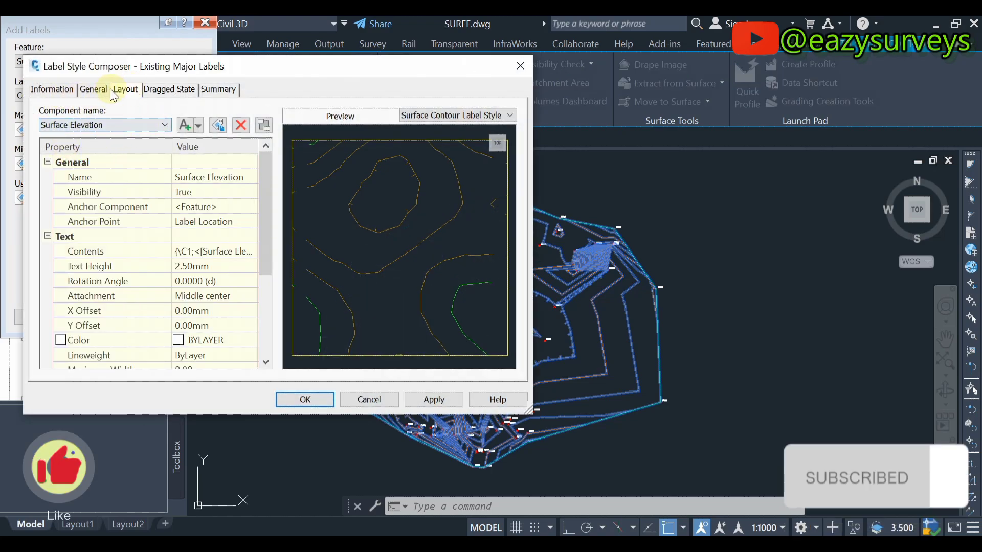
{"action": "left_click", "coordinate": [55, 92]}
{"action": "left_click", "coordinate": [124, 90]}
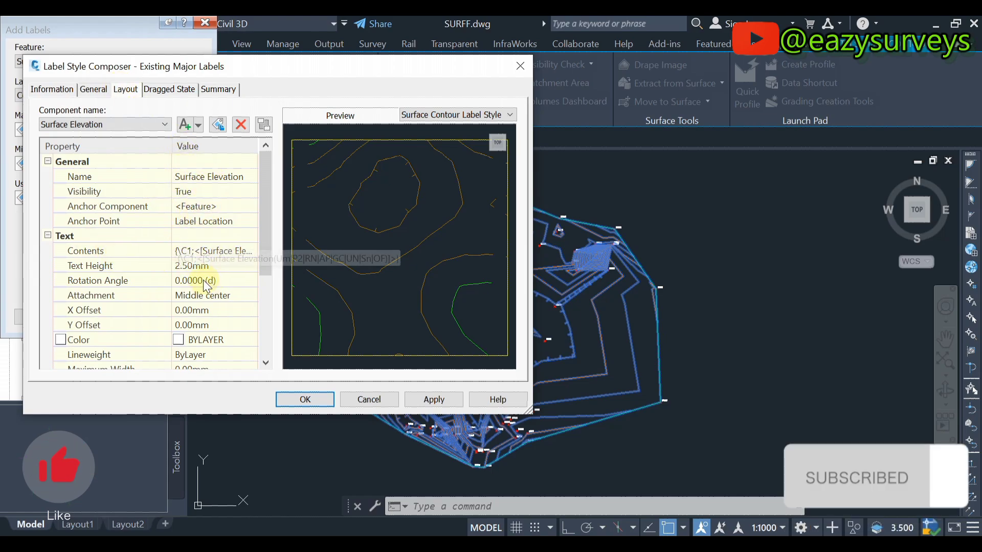
{"action": "left_click", "coordinate": [109, 251]}
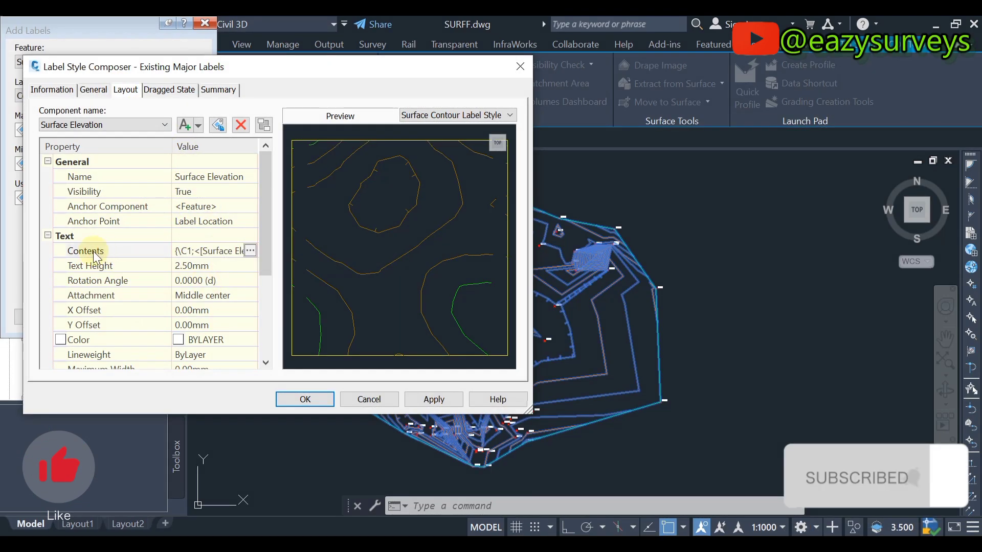
{"action": "left_click", "coordinate": [250, 251]}
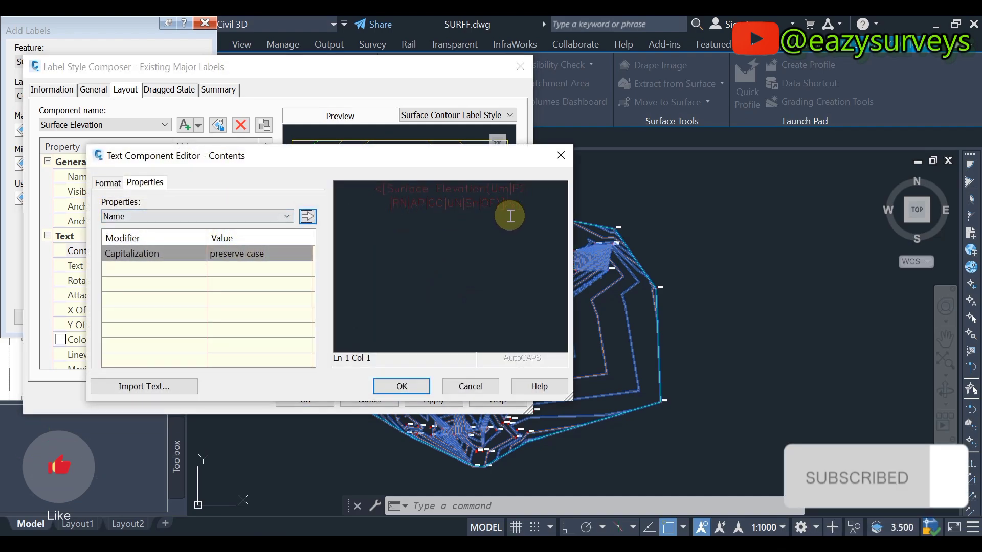
Select the surface elevation expression and reapply it in meters with a precision of 0.01.
{"action": "left_click_drag", "start_coordinate": [508, 205], "coordinate": [367, 191]}
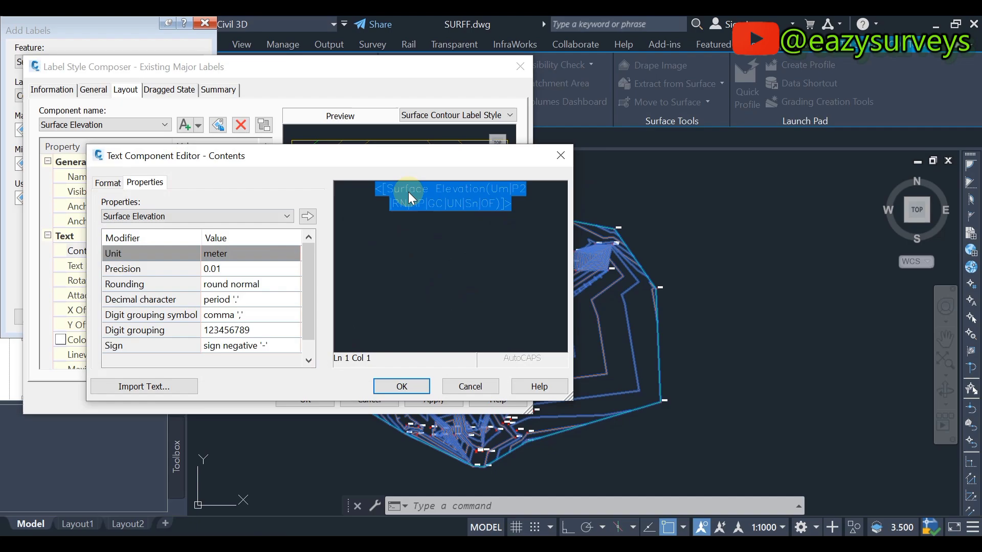
{"action": "left_click", "coordinate": [231, 254]}
{"action": "left_click", "coordinate": [230, 256]}
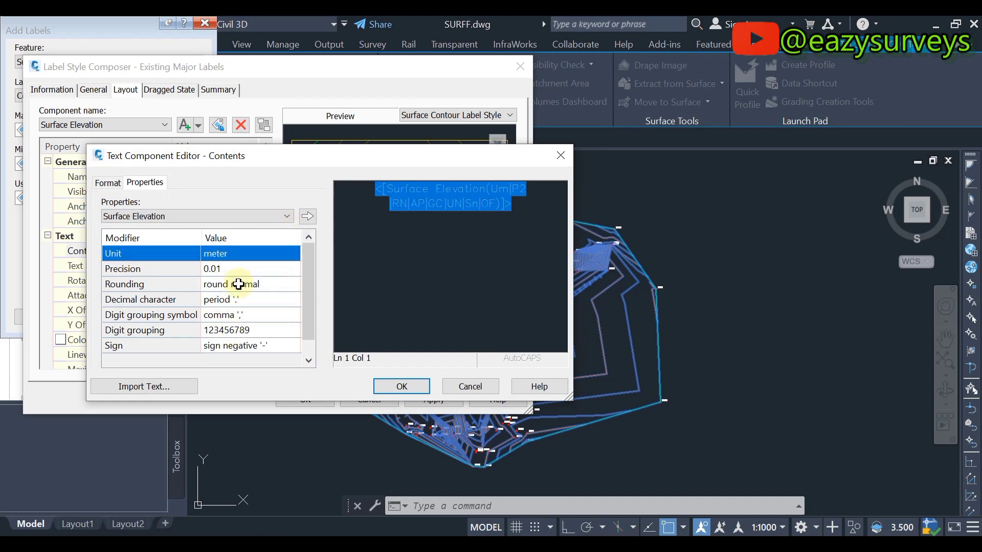
{"action": "left_click", "coordinate": [225, 270]}
{"action": "left_click", "coordinate": [225, 270]}
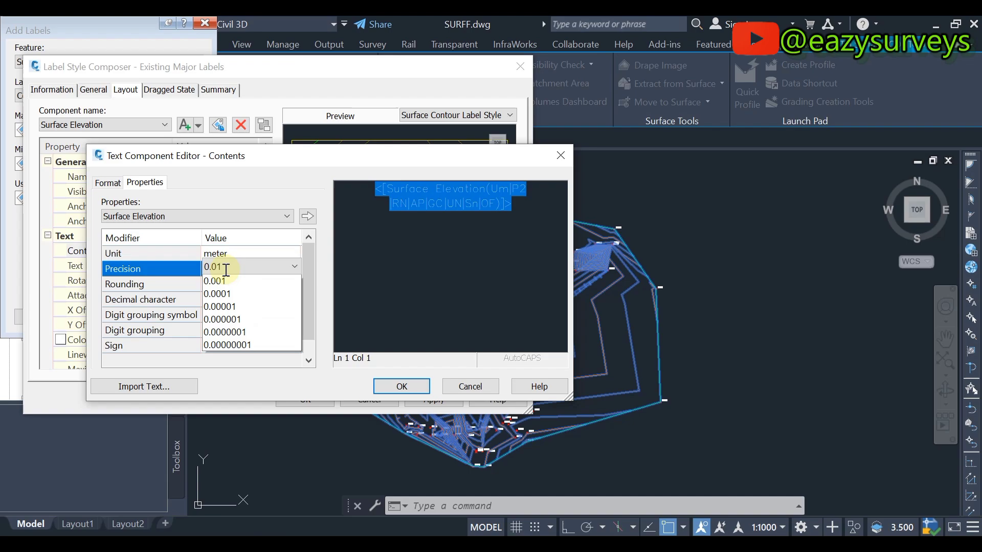
{"action": "left_click", "coordinate": [250, 270]}
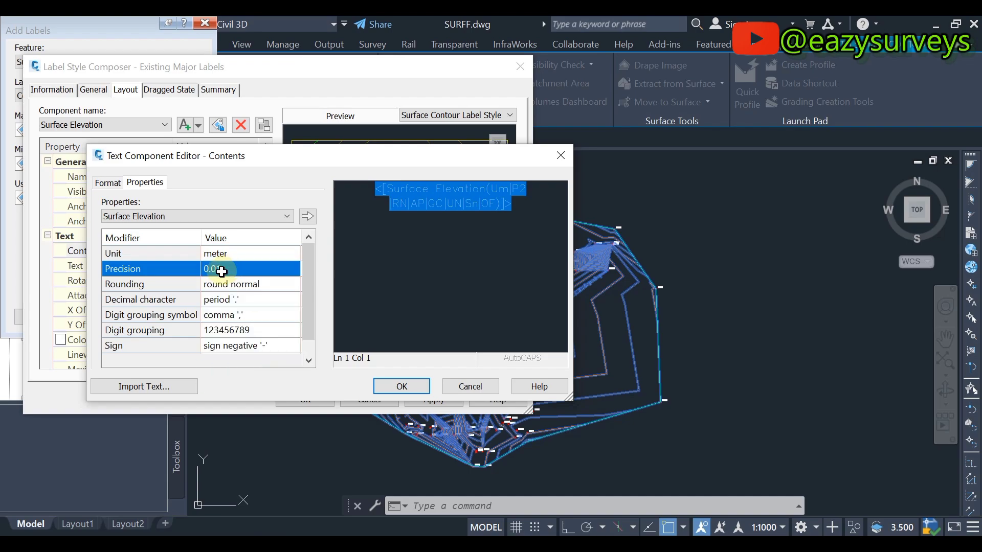
{"action": "left_click", "coordinate": [309, 218]}
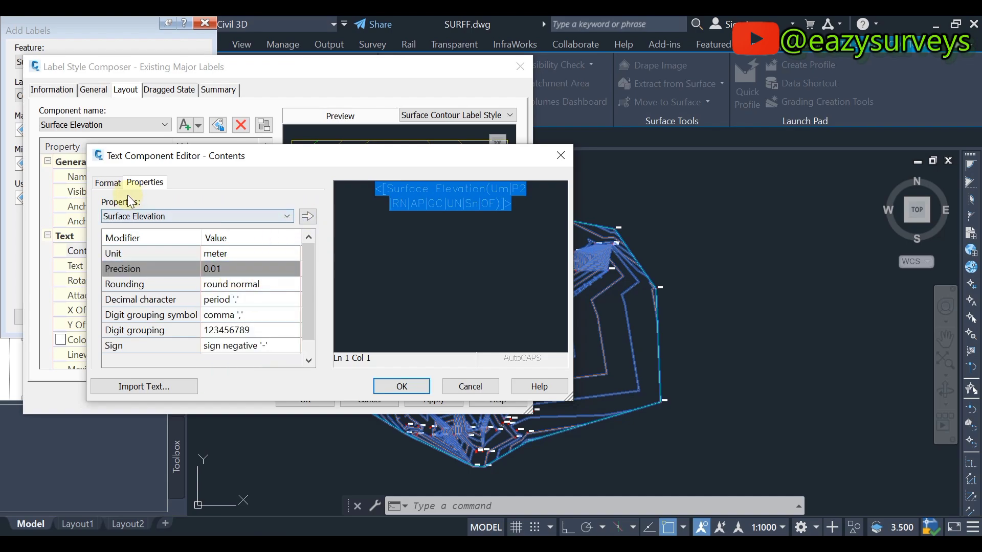
Set the font of the major contour label's elevation text to Times New Roman.
{"action": "left_click", "coordinate": [108, 182]}
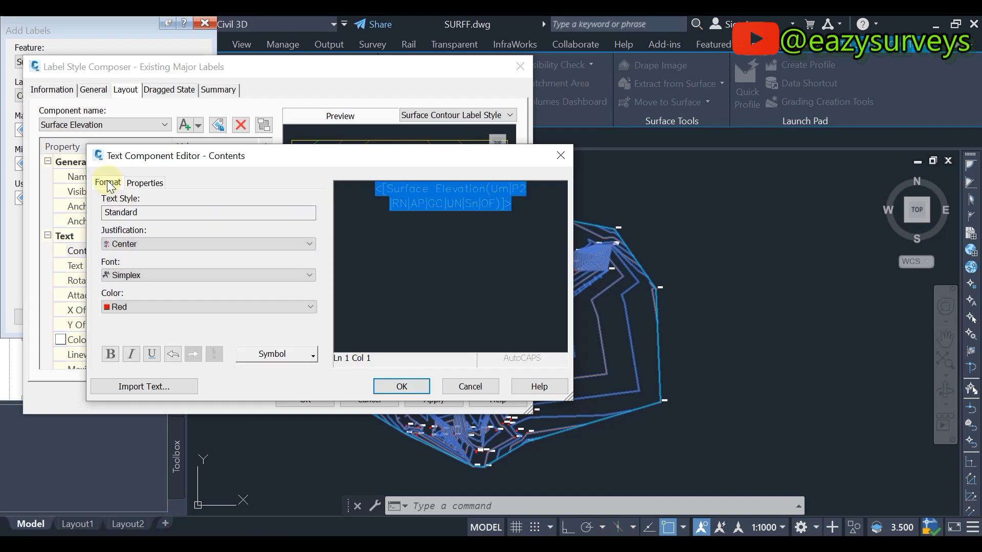
{"action": "left_click", "coordinate": [138, 276]}
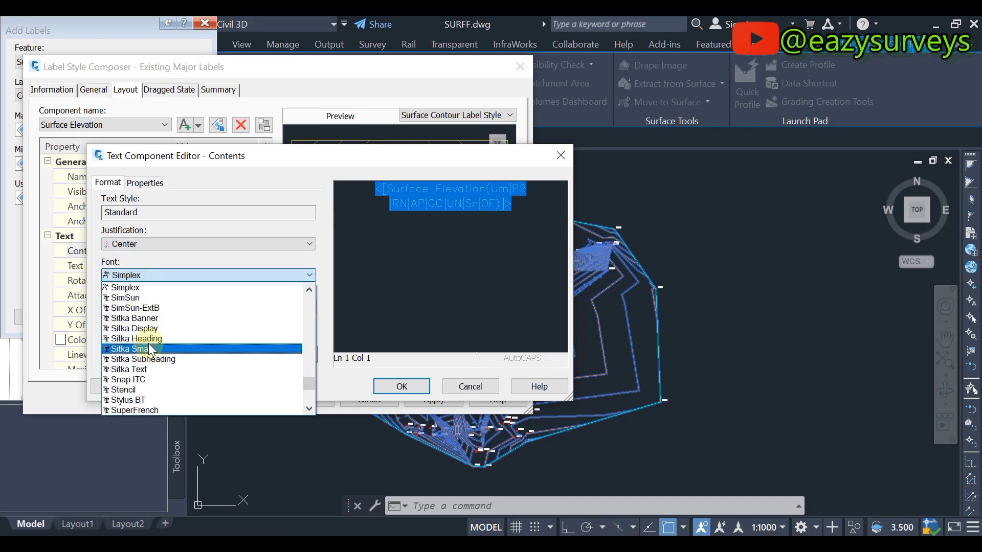
{"action": "key", "text": "t"}
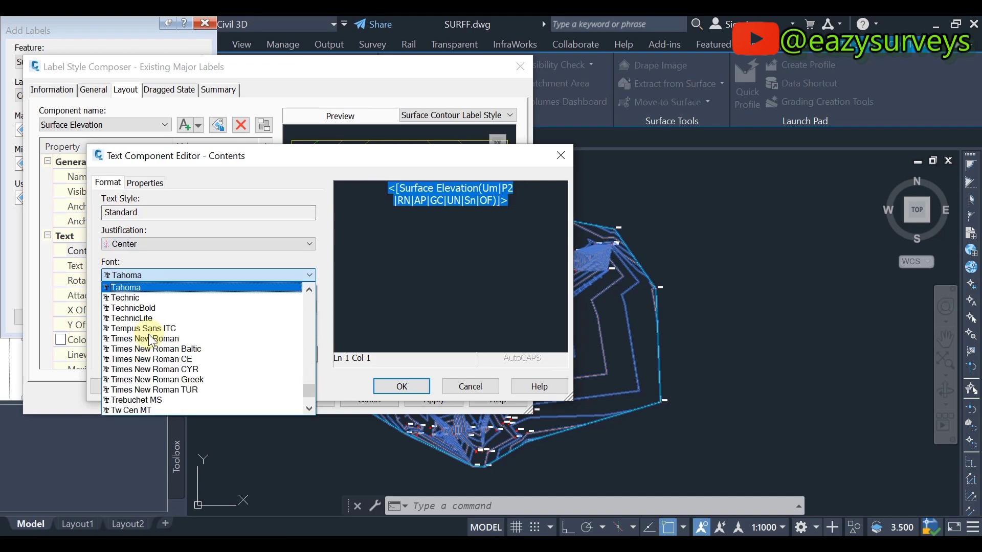
{"action": "left_click", "coordinate": [149, 339]}
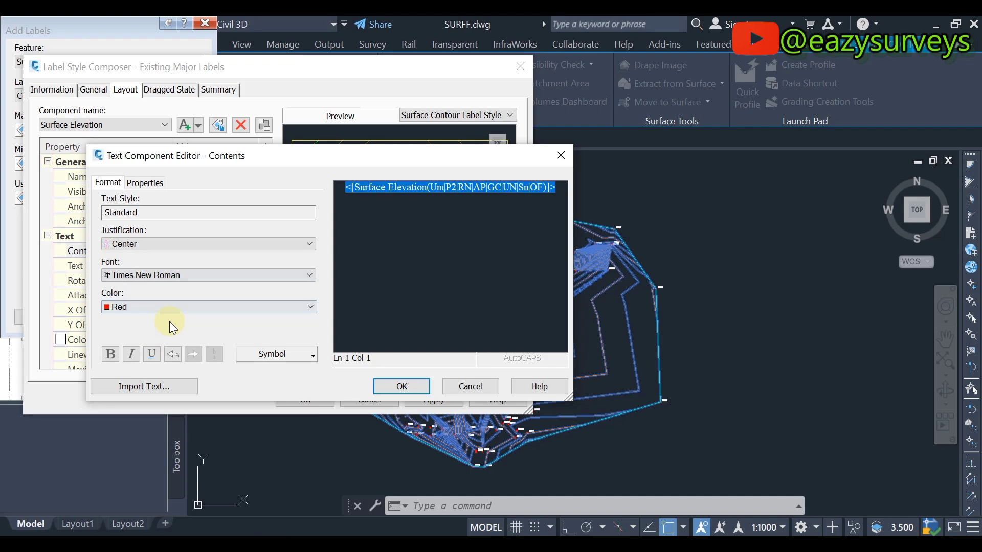
Set the major contour label's elevation text to index color 30 and accept the edited contents.
{"action": "left_click", "coordinate": [172, 306]}
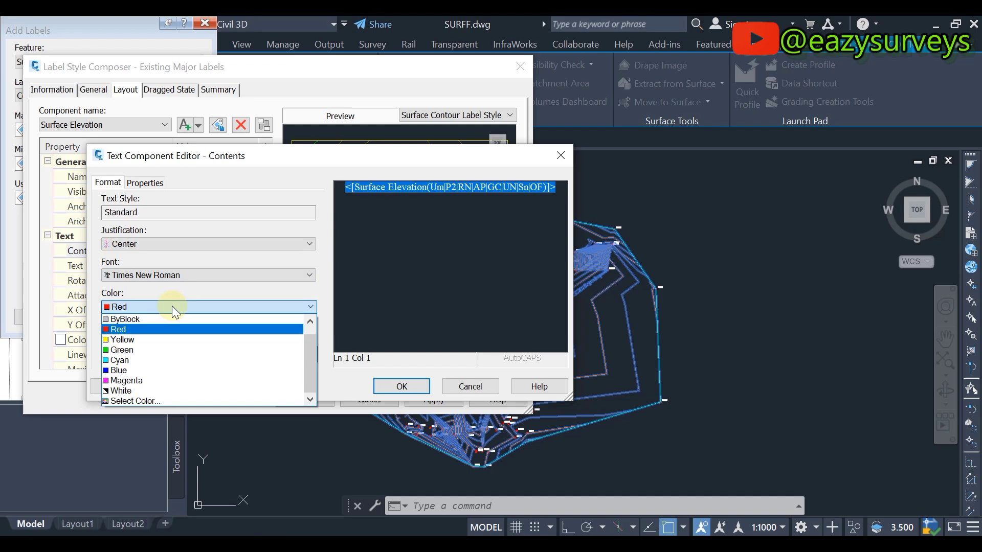
{"action": "left_click", "coordinate": [142, 397]}
{"action": "left_click", "coordinate": [395, 165]}
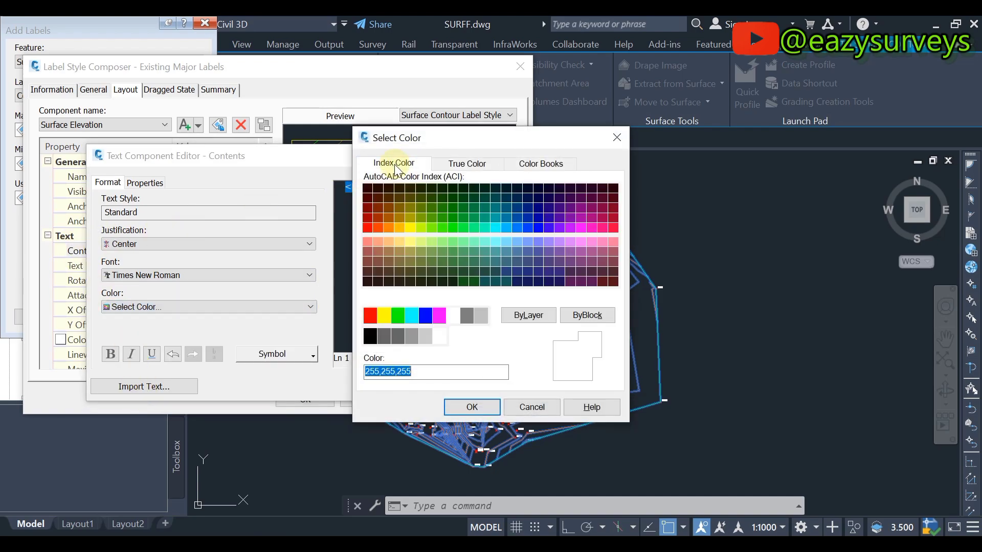
{"action": "left_click", "coordinate": [391, 230]}
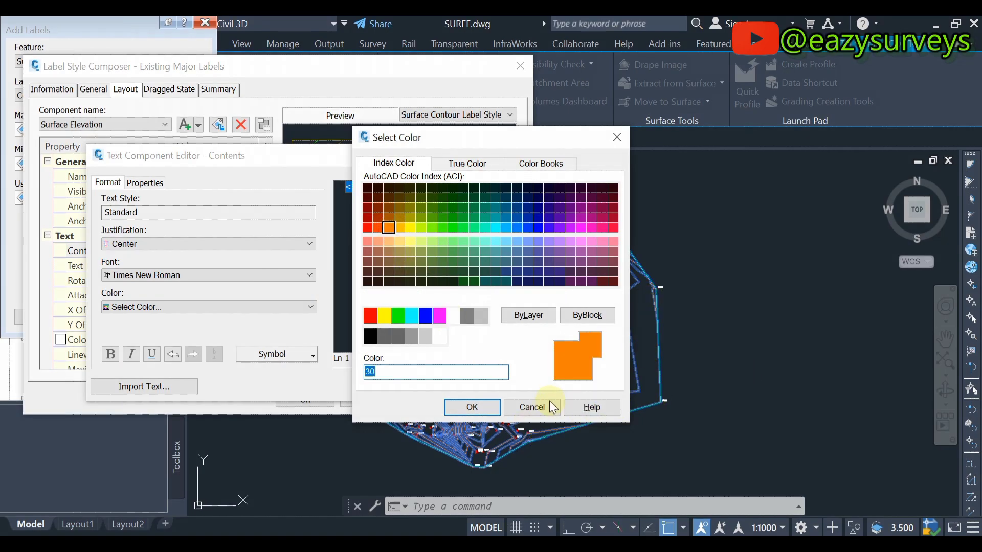
{"action": "left_click", "coordinate": [472, 409]}
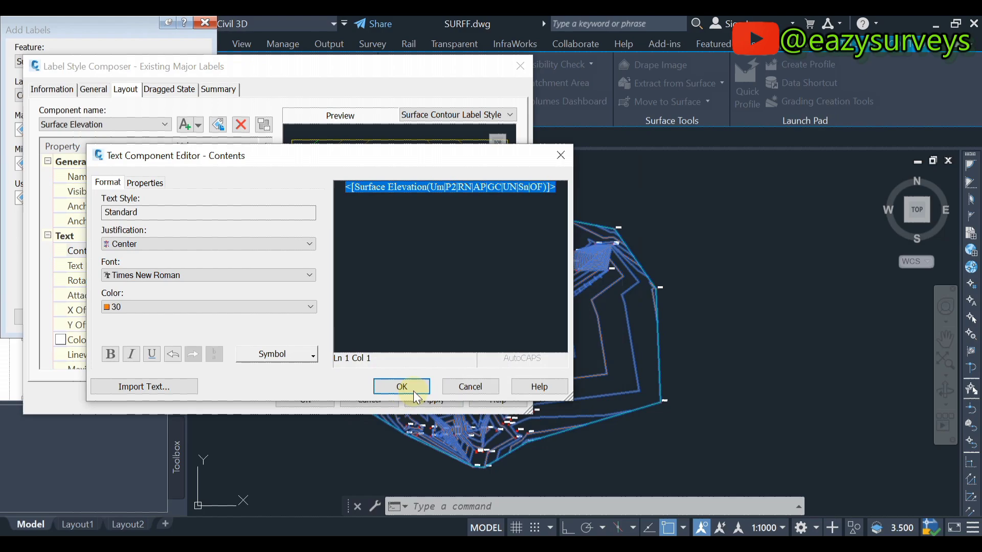
{"action": "left_click", "coordinate": [410, 388]}
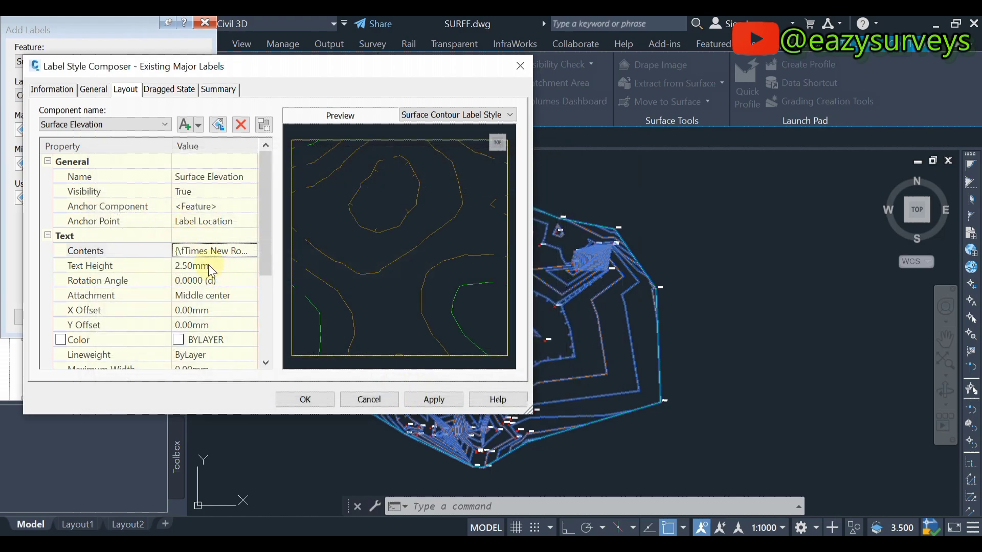
Set the major contour label's text height to 0.6 mm and save the Existing Major Labels style.
{"action": "left_click", "coordinate": [194, 265]}
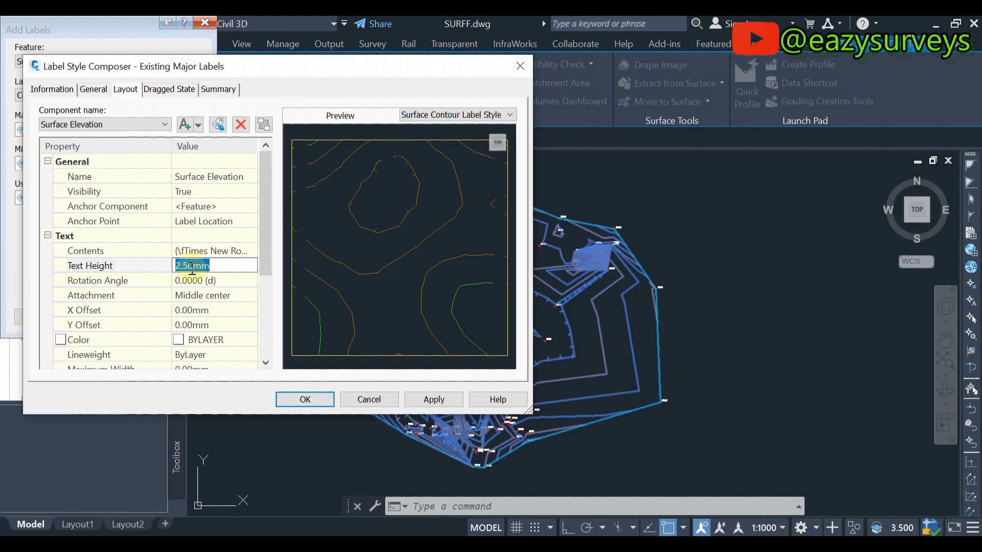
{"action": "type", "text": "0.6"}
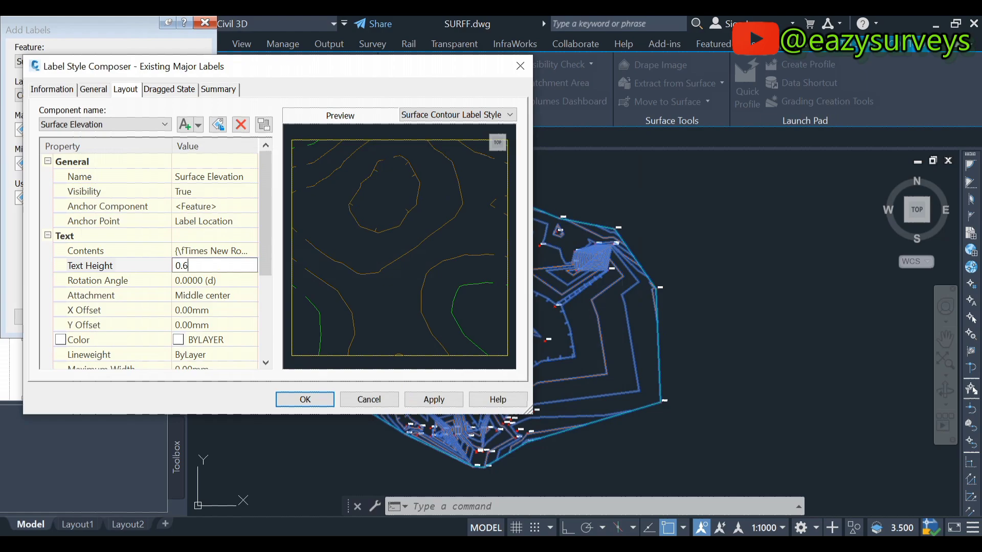
{"action": "left_click", "coordinate": [434, 400]}
{"action": "left_click", "coordinate": [307, 400]}
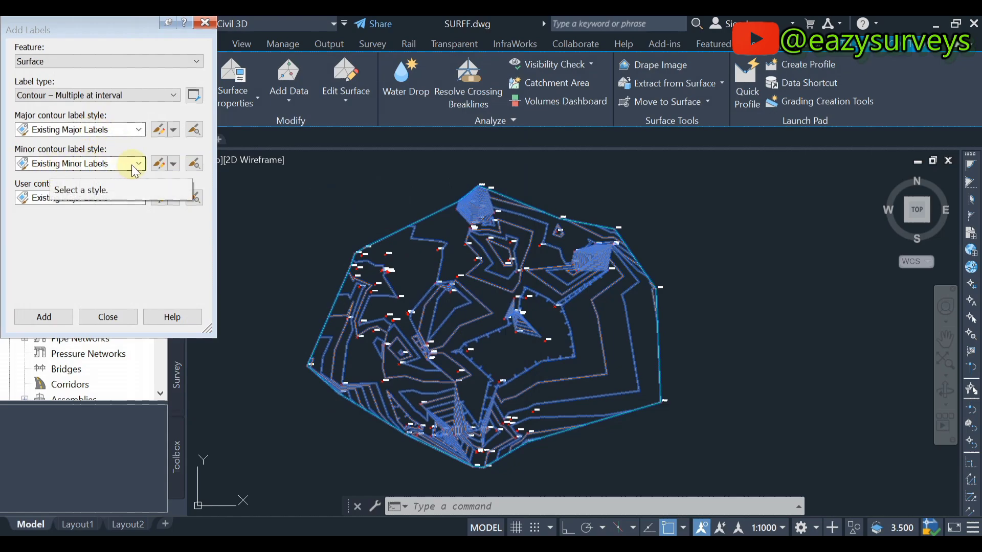
Edit the Existing Minor Labels style's contents, setting the surface elevation expression's font to Times New Roman.
{"action": "left_click", "coordinate": [159, 164]}
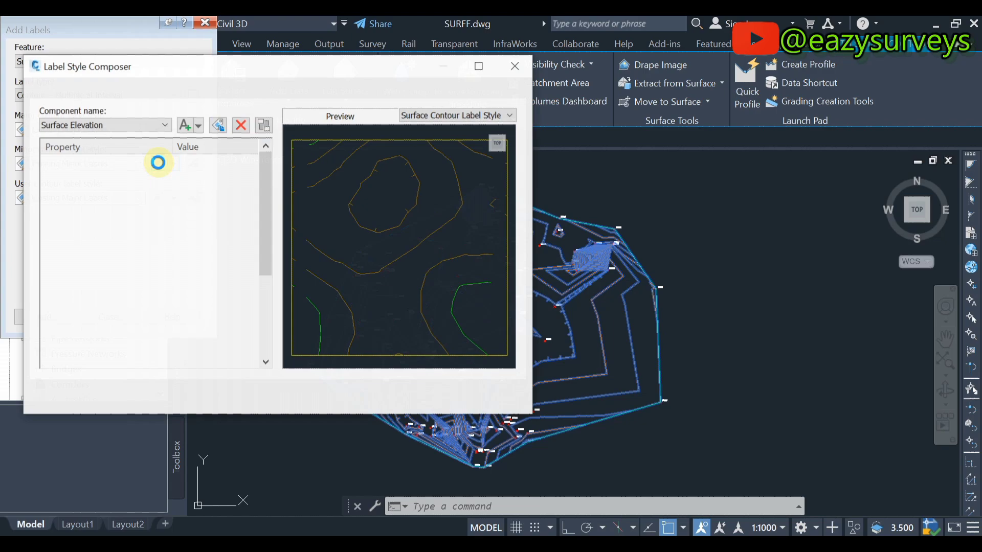
{"action": "left_click", "coordinate": [220, 252]}
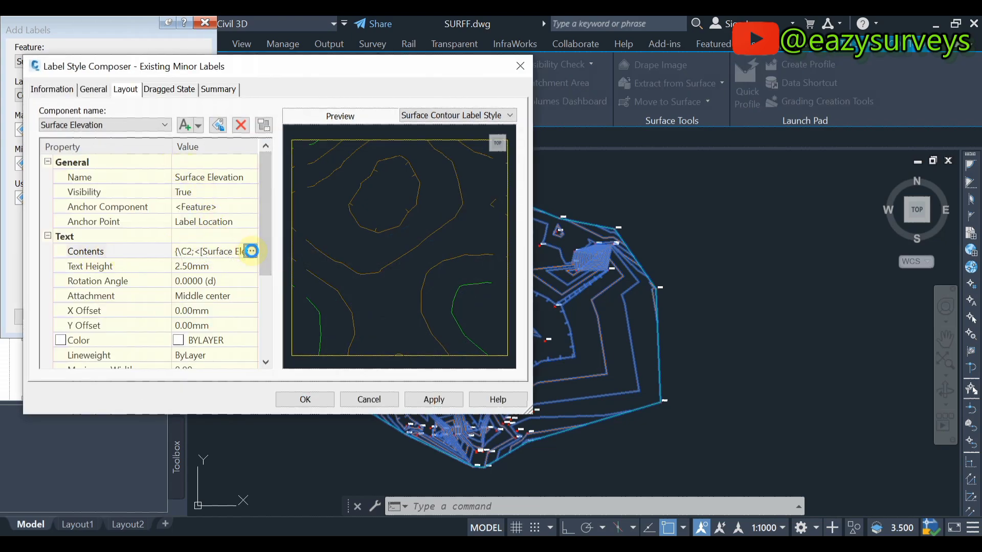
{"action": "left_click", "coordinate": [249, 251]}
{"action": "left_click_drag", "start_coordinate": [522, 213], "coordinate": [377, 169]}
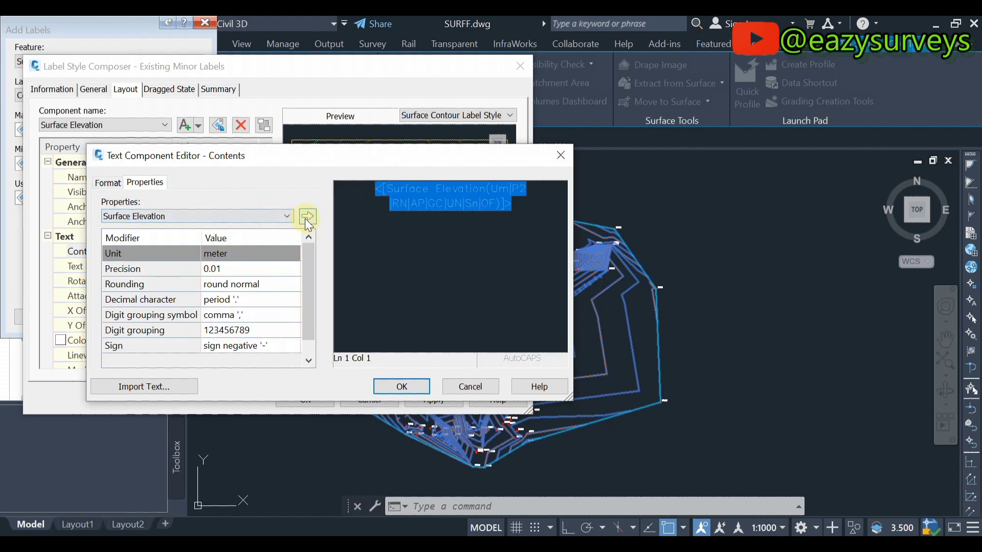
{"action": "left_click", "coordinate": [119, 187]}
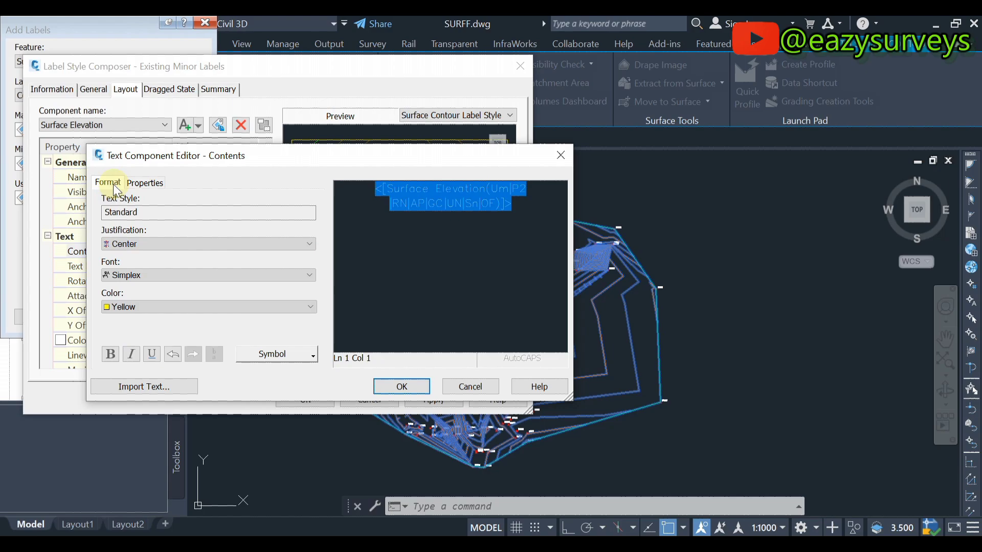
{"action": "left_click", "coordinate": [134, 275]}
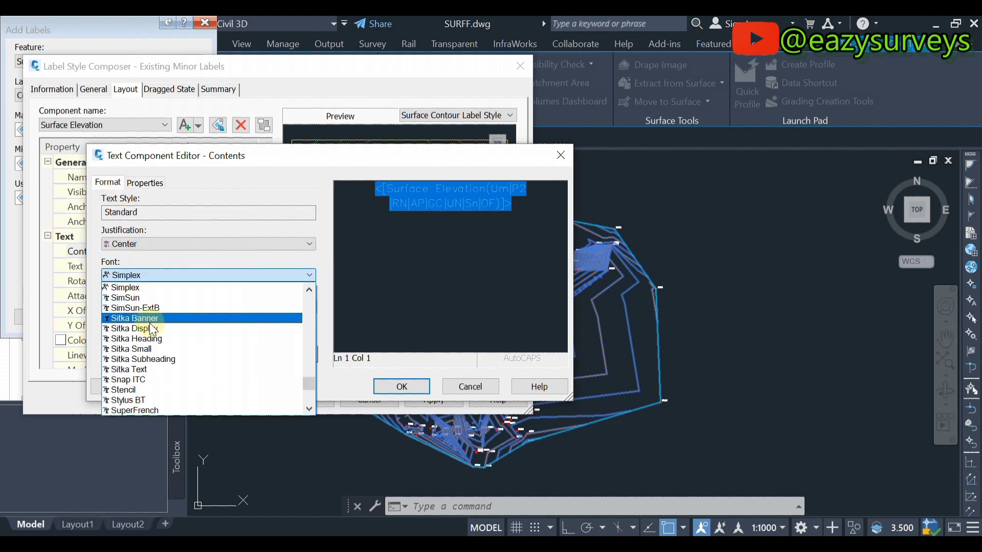
{"action": "key", "text": "t"}
{"action": "left_click", "coordinate": [165, 341]}
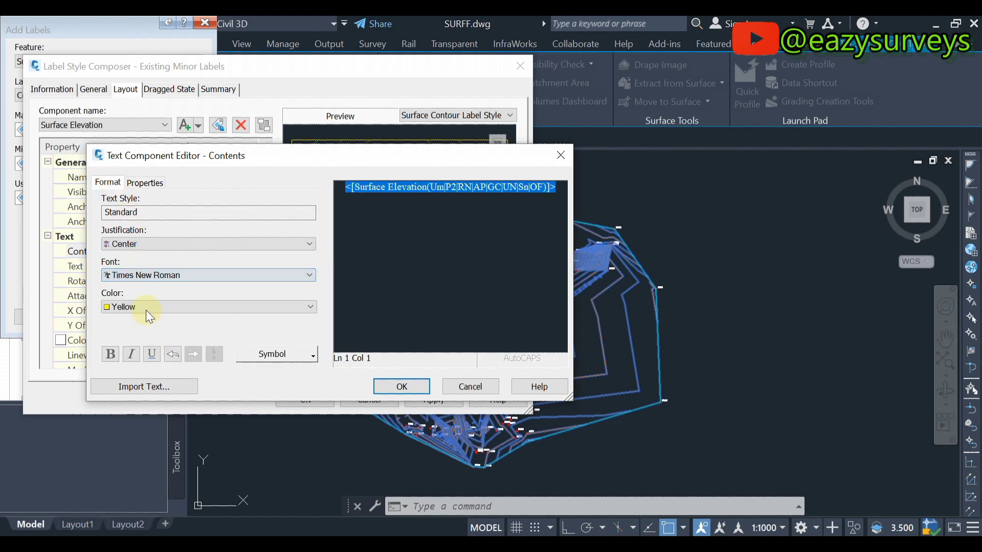
Set the minor contour label's surface elevation text to index color 30 and accept the edited contents.
{"action": "left_click", "coordinate": [147, 306]}
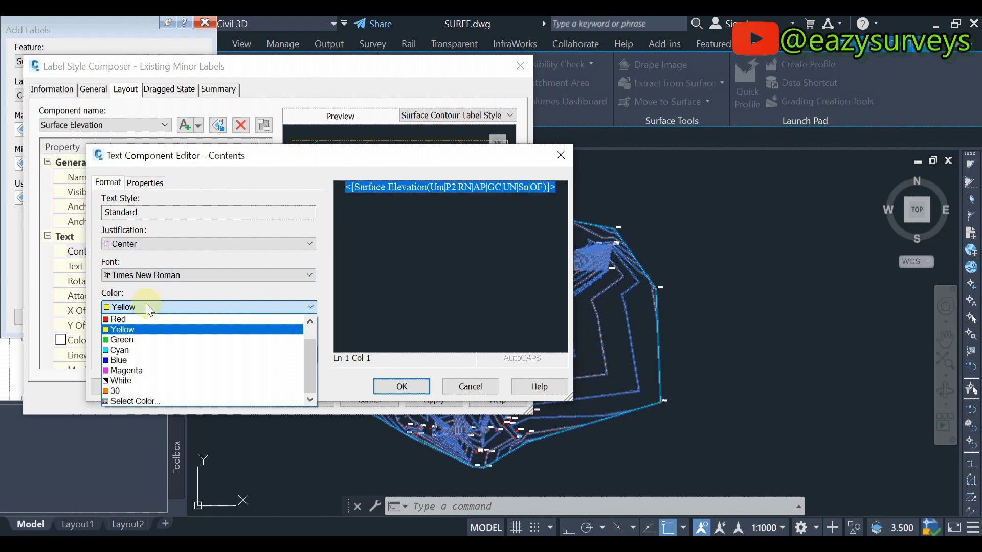
{"action": "left_click", "coordinate": [140, 399]}
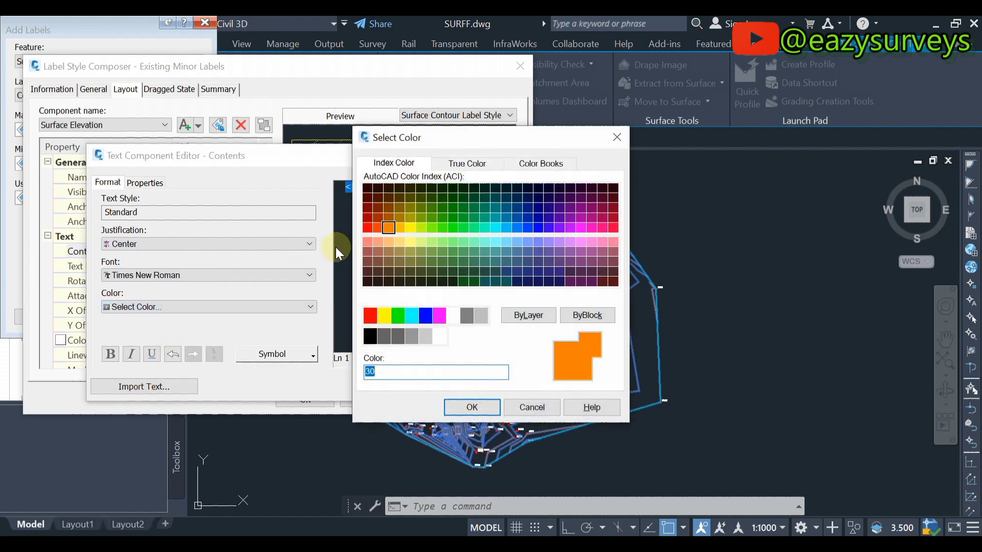
{"action": "left_click", "coordinate": [469, 316]}
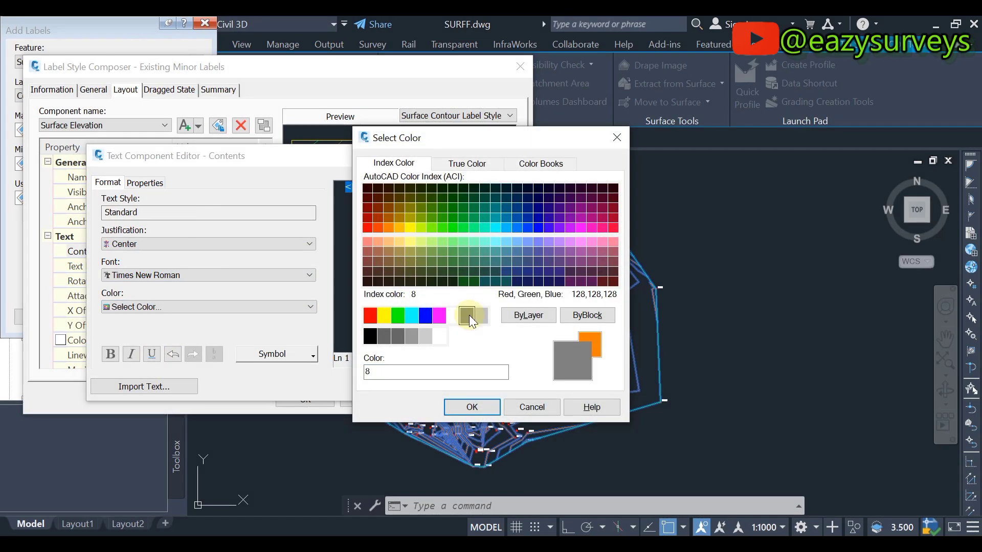
{"action": "left_click", "coordinate": [391, 229]}
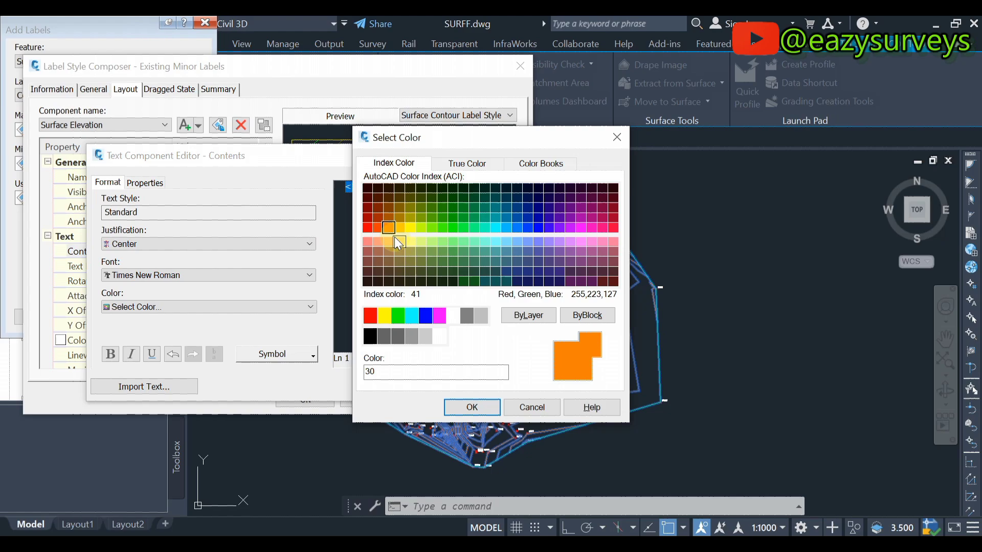
{"action": "left_click", "coordinate": [471, 408]}
{"action": "key", "text": "ctrl+Tab"}
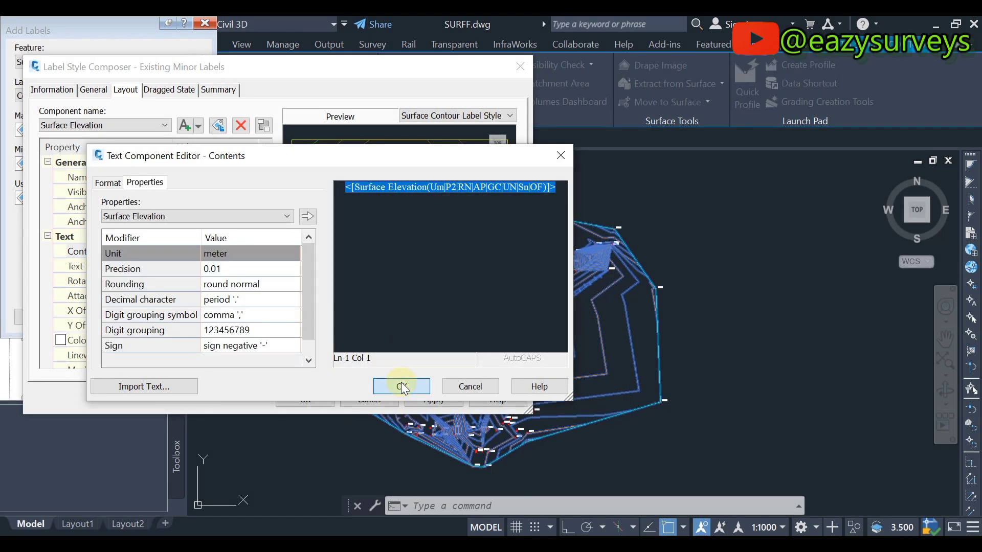
{"action": "left_click", "coordinate": [402, 387]}
Set the minor contour label's text height to 0.6 mm and save the Existing Minor Labels style.
{"action": "left_click", "coordinate": [189, 267]}
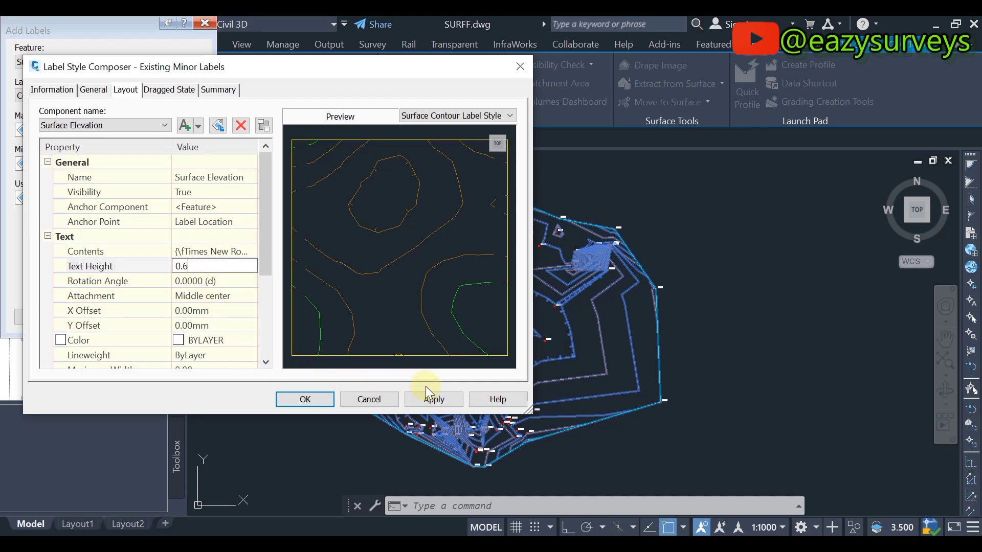
{"action": "left_click", "coordinate": [435, 400]}
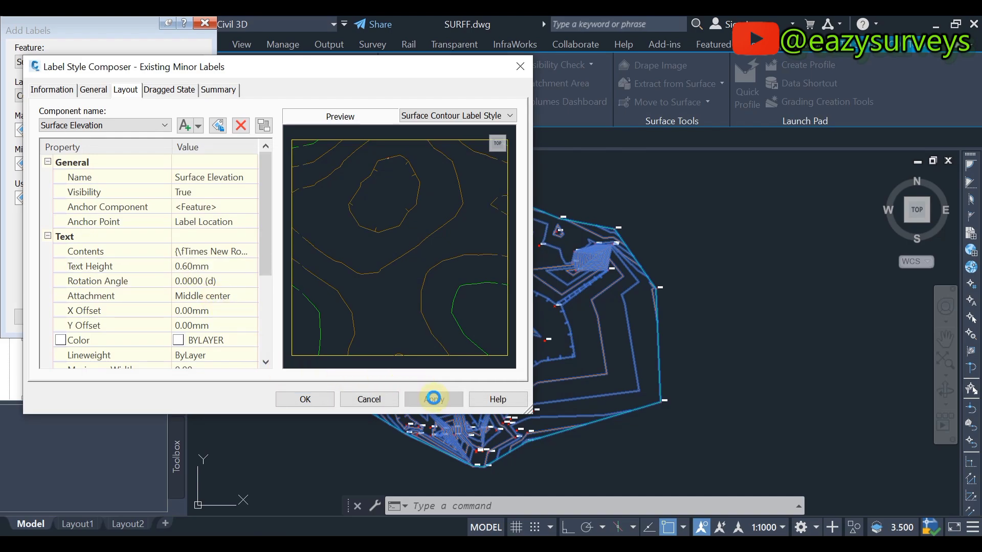
{"action": "left_click", "coordinate": [317, 399]}
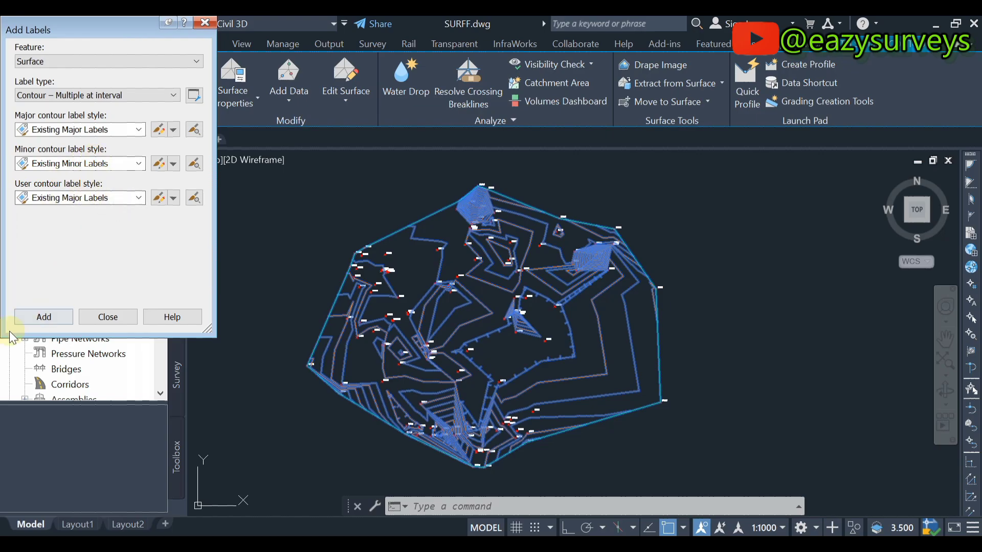
Add contour labels along a line across the surface from the western boundary to the contour near the eastern boundary, at a 100.000 interval.
{"action": "left_click", "coordinate": [44, 318]}
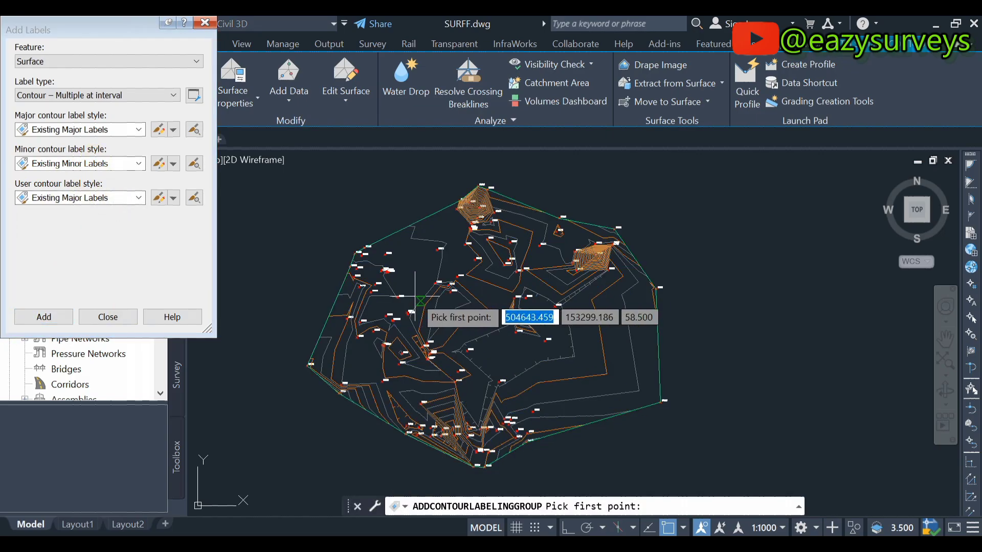
{"action": "scroll", "coordinate": [351, 320], "scroll_direction": "up", "scroll_amount": 6}
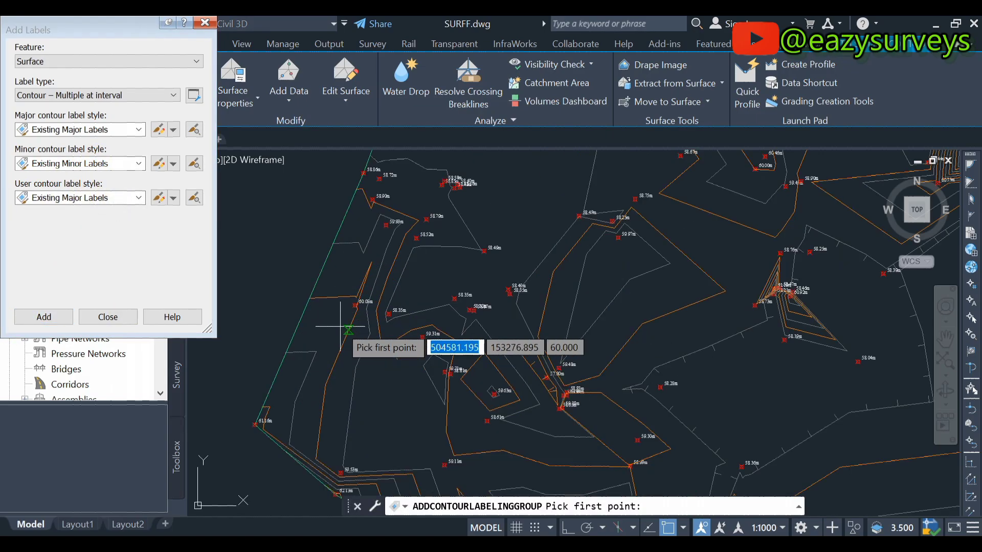
{"action": "scroll", "coordinate": [256, 271], "scroll_direction": "down", "scroll_amount": 2}
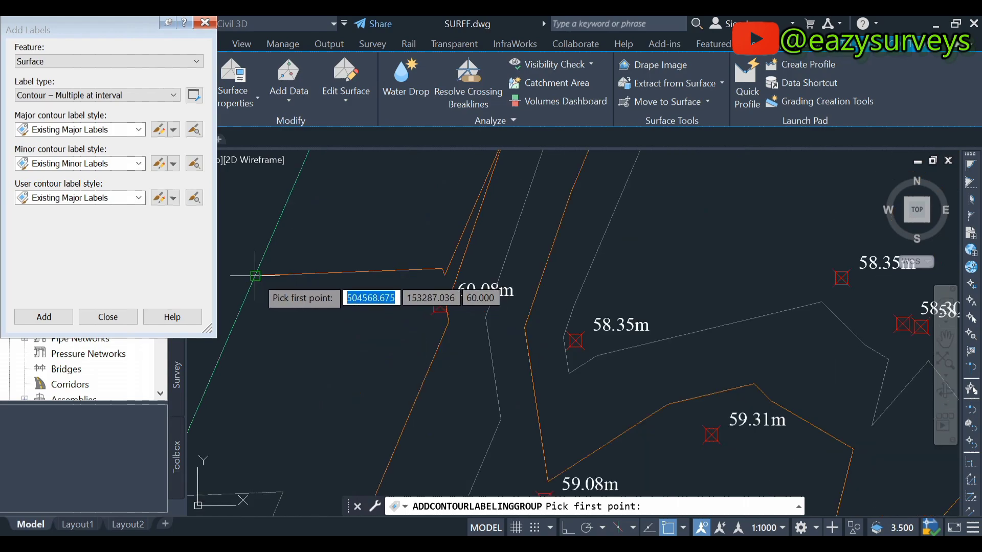
{"action": "left_click", "coordinate": [256, 272]}
{"action": "scroll", "coordinate": [255, 271], "scroll_direction": "down", "scroll_amount": 5}
{"action": "scroll", "coordinate": [256, 271], "scroll_direction": "down", "scroll_amount": 5}
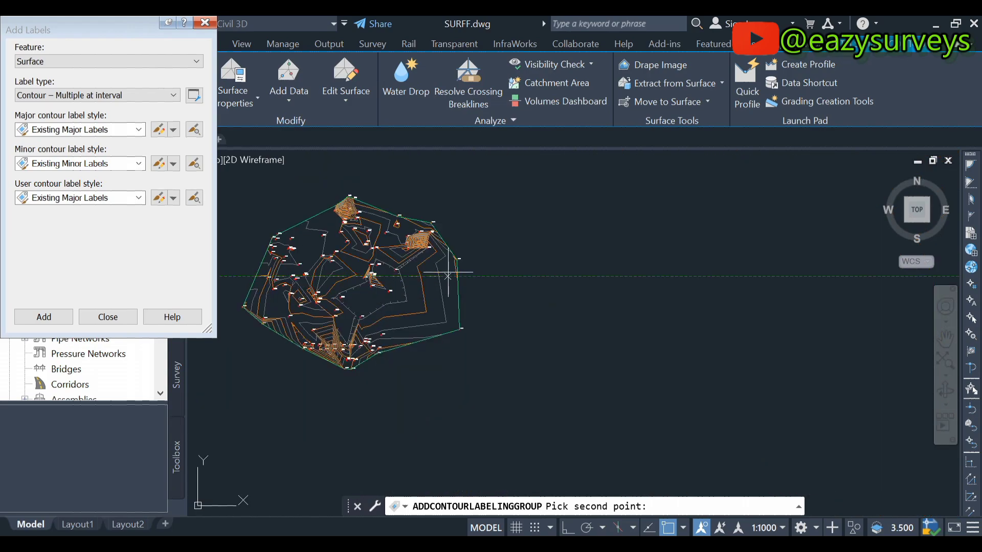
{"action": "scroll", "coordinate": [450, 273], "scroll_direction": "up", "scroll_amount": 6}
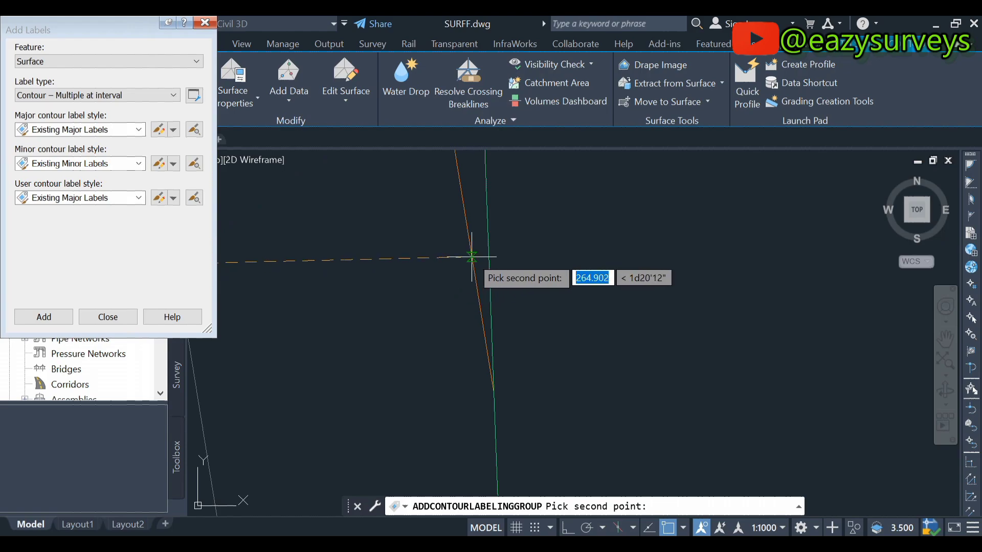
{"action": "left_click", "coordinate": [472, 257]}
{"action": "scroll", "coordinate": [472, 257], "scroll_direction": "down", "scroll_amount": 5}
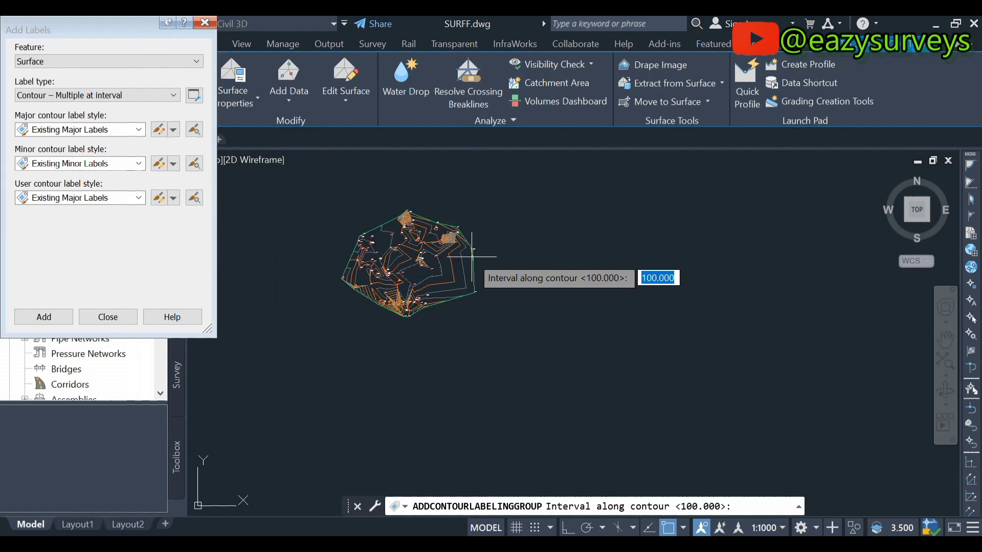
{"action": "key", "text": "Return"}
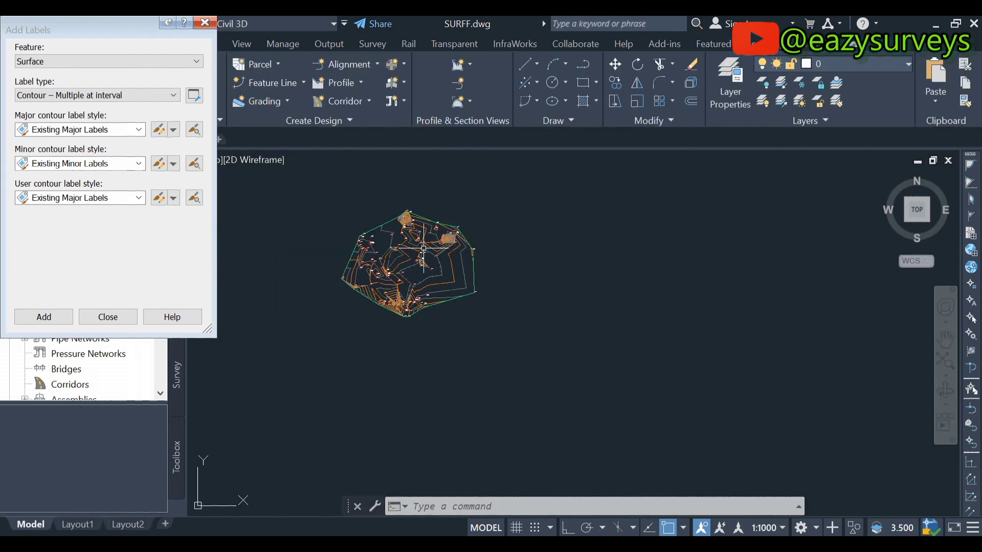
Examine the new contour labels along the west-to-east line, checking their text size, font and color up close.
{"action": "scroll", "coordinate": [412, 297], "scroll_direction": "up", "scroll_amount": 5}
{"action": "middle_click_drag", "start_coordinate": [410, 297], "coordinate": [450, 329]}
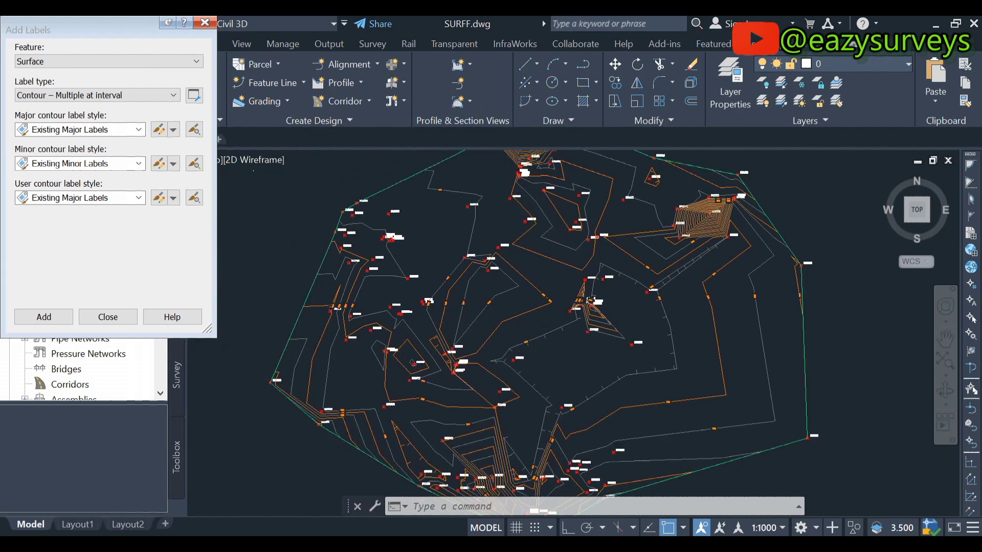
{"action": "scroll", "coordinate": [344, 313], "scroll_direction": "up", "scroll_amount": 6}
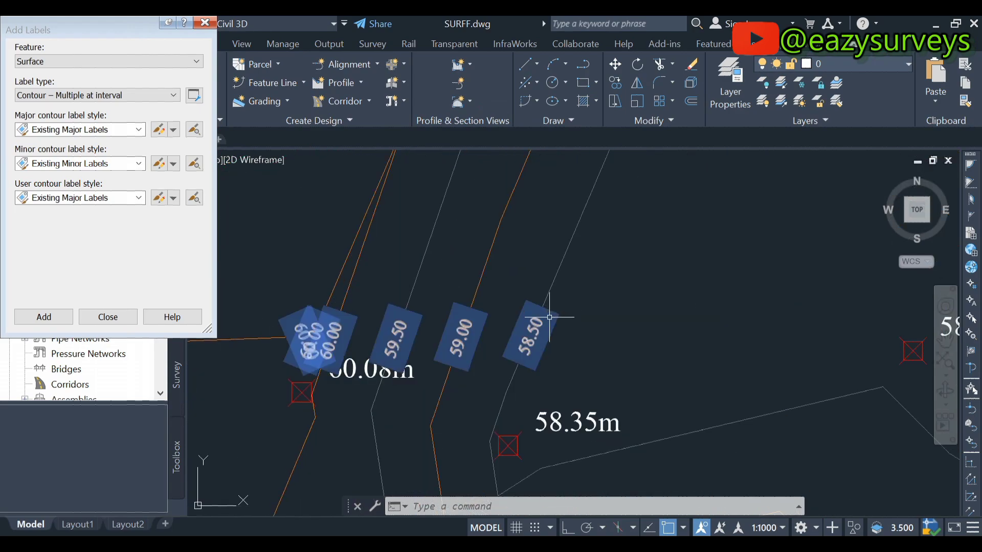
{"action": "scroll", "coordinate": [556, 319], "scroll_direction": "down", "scroll_amount": 4}
{"action": "scroll", "coordinate": [556, 319], "scroll_direction": "down", "scroll_amount": 3}
{"action": "scroll", "coordinate": [559, 329], "scroll_direction": "up", "scroll_amount": 6}
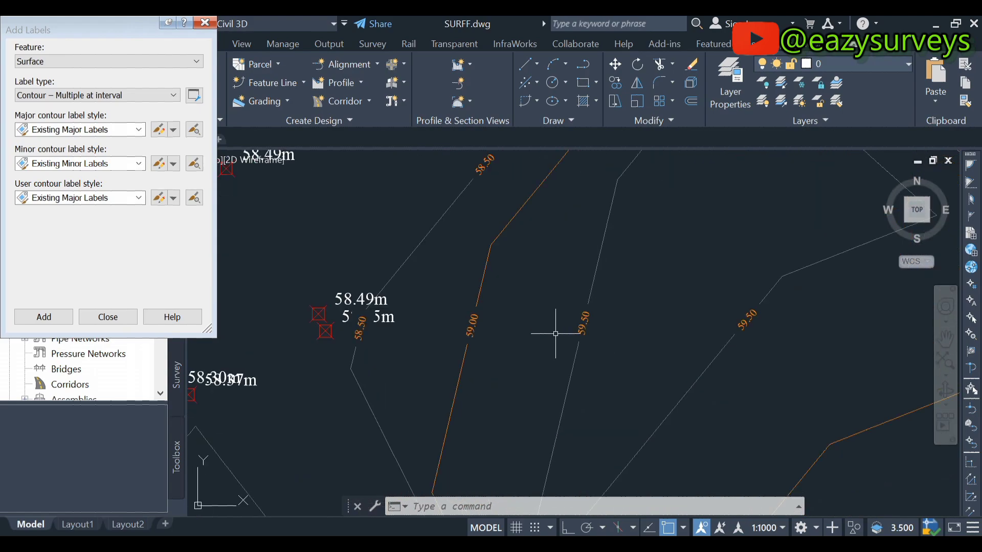
{"action": "scroll", "coordinate": [348, 319], "scroll_direction": "up", "scroll_amount": 2}
{"action": "scroll", "coordinate": [297, 317], "scroll_direction": "down", "scroll_amount": 5}
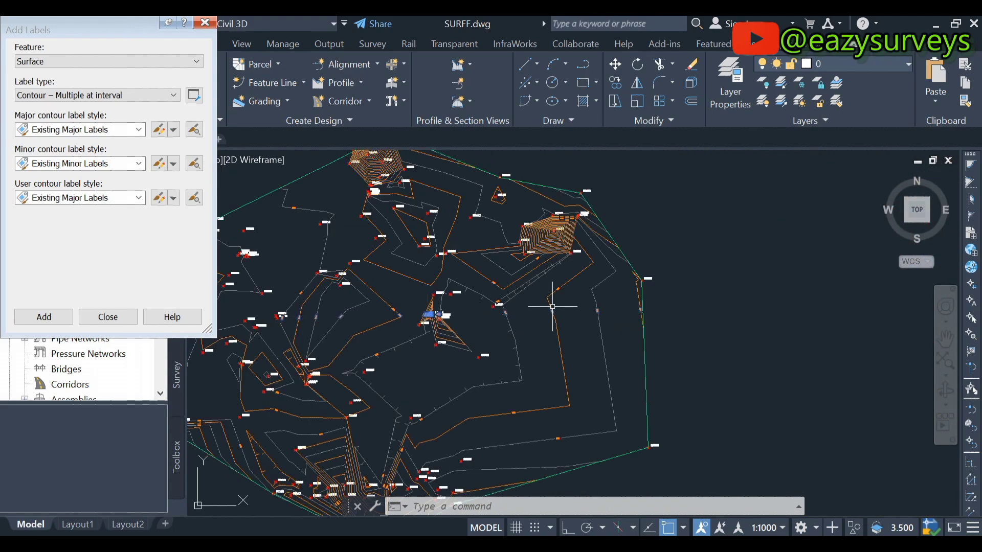
{"action": "scroll", "coordinate": [552, 307], "scroll_direction": "up", "scroll_amount": 7}
{"action": "scroll", "coordinate": [522, 257], "scroll_direction": "down", "scroll_amount": 2}
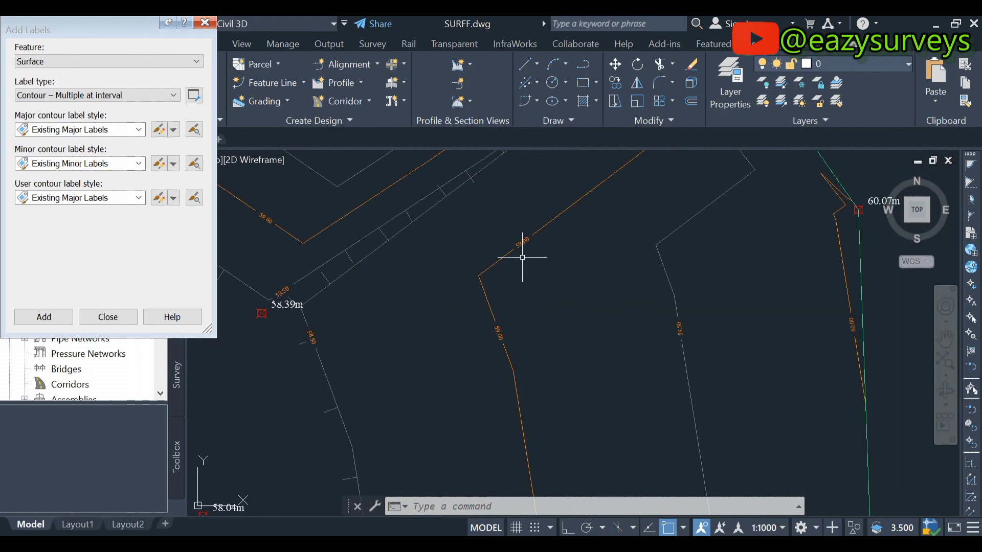
{"action": "scroll", "coordinate": [498, 322], "scroll_direction": "up", "scroll_amount": 3}
{"action": "scroll", "coordinate": [658, 281], "scroll_direction": "up", "scroll_amount": 5}
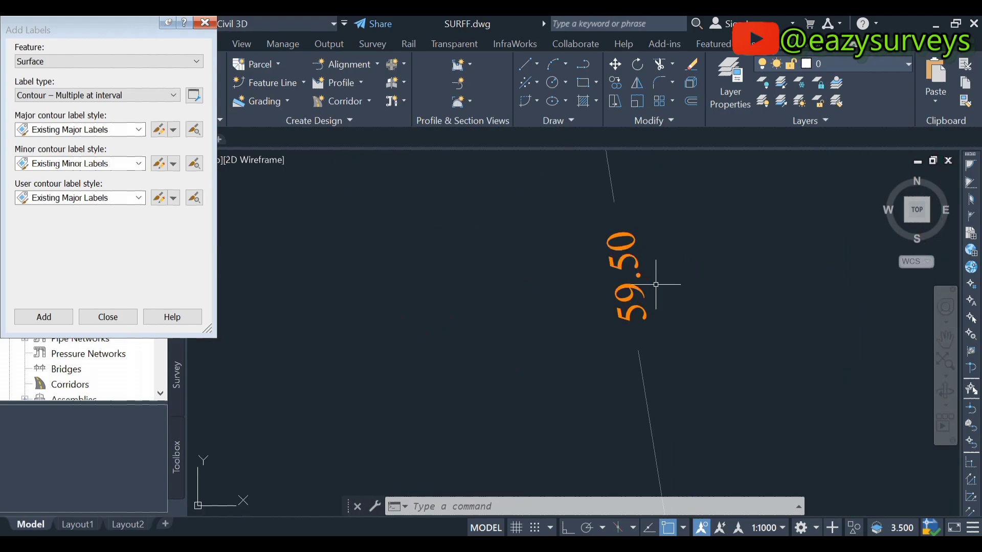
Examine the dense contours at the surface's northern peak and southern edge for contour label coverage.
{"action": "scroll", "coordinate": [656, 284], "scroll_direction": "down", "scroll_amount": 10}
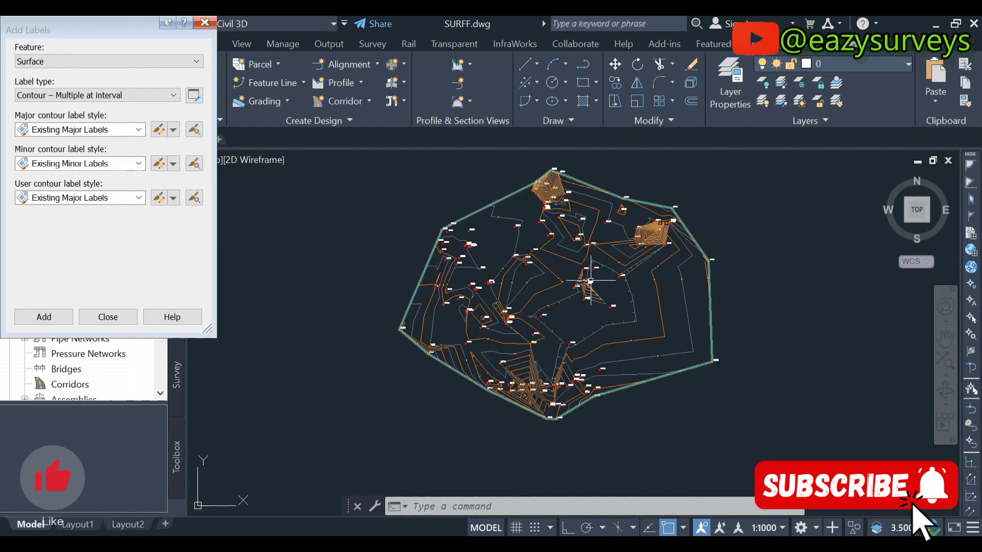
{"action": "scroll", "coordinate": [561, 222], "scroll_direction": "up", "scroll_amount": 8}
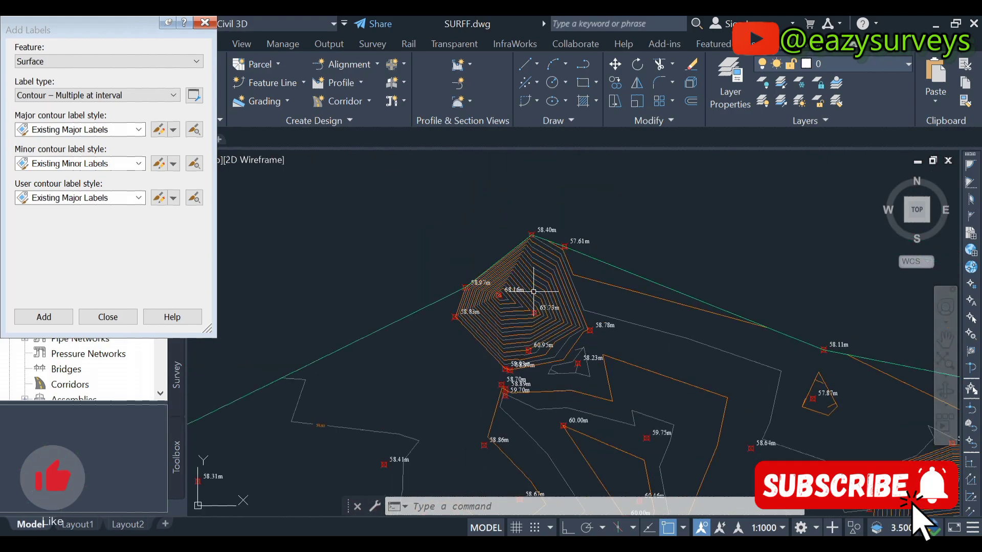
{"action": "scroll", "coordinate": [491, 276], "scroll_direction": "down", "scroll_amount": 4}
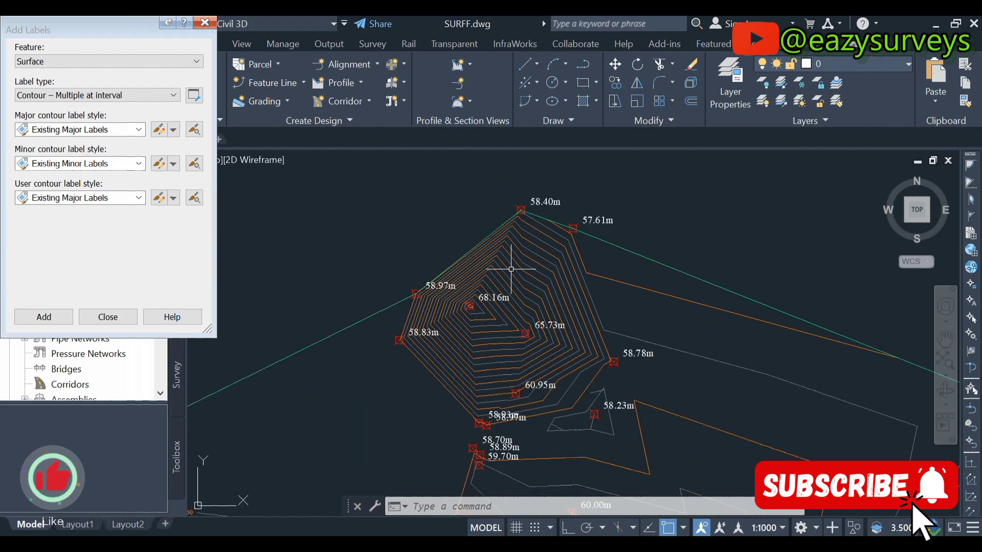
{"action": "scroll", "coordinate": [548, 249], "scroll_direction": "down", "scroll_amount": 5}
{"action": "scroll", "coordinate": [541, 361], "scroll_direction": "up", "scroll_amount": 7}
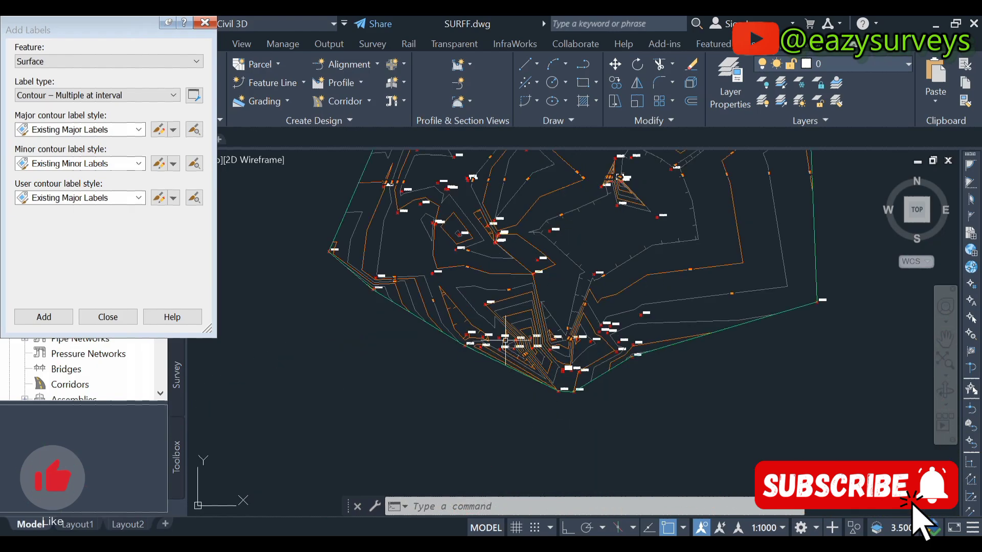
{"action": "middle_click_drag", "start_coordinate": [528, 388], "coordinate": [545, 350]}
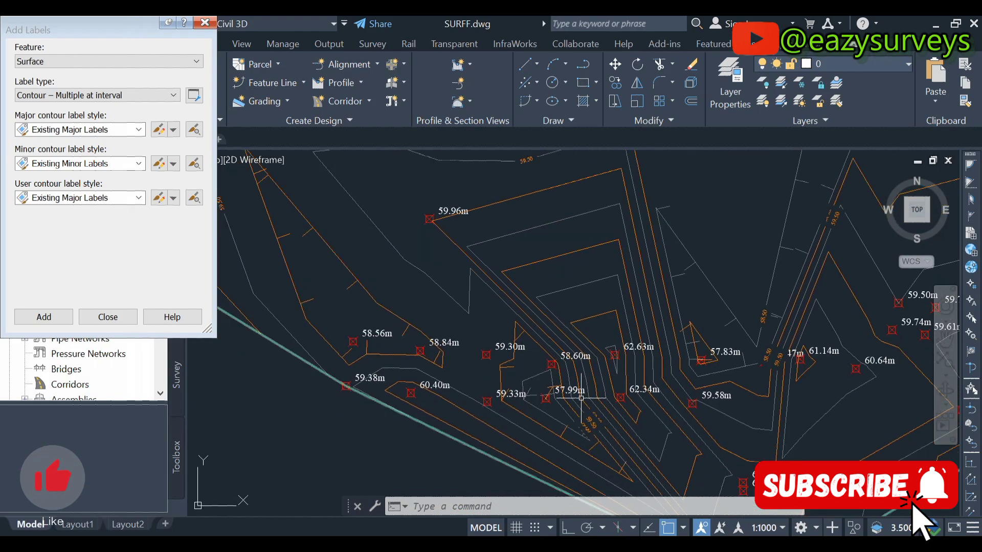
{"action": "scroll", "coordinate": [559, 384], "scroll_direction": "up", "scroll_amount": 3}
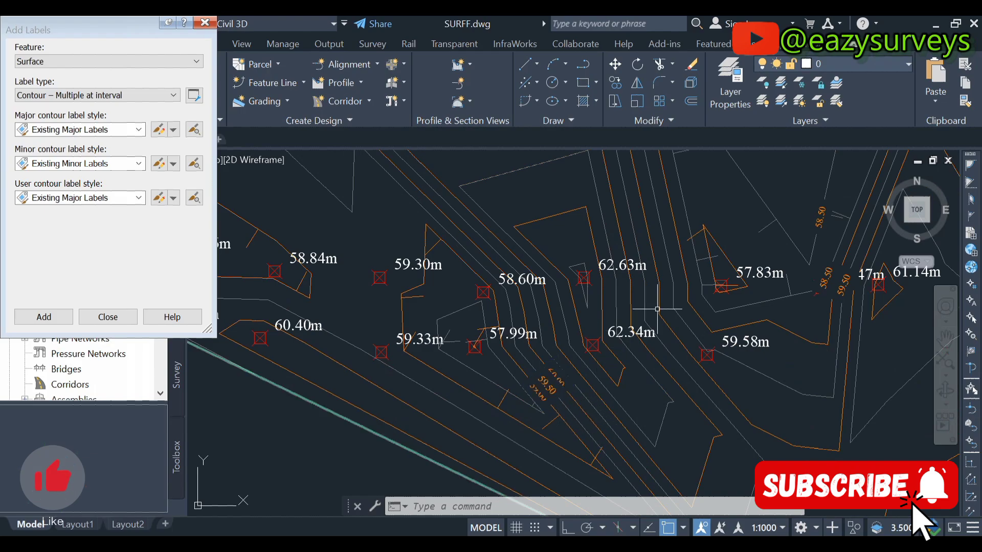
{"action": "middle_click_drag", "start_coordinate": [573, 400], "coordinate": [336, 495]}
{"action": "scroll", "coordinate": [462, 368], "scroll_direction": "down", "scroll_amount": 5}
{"action": "scroll", "coordinate": [478, 438], "scroll_direction": "down", "scroll_amount": 6}
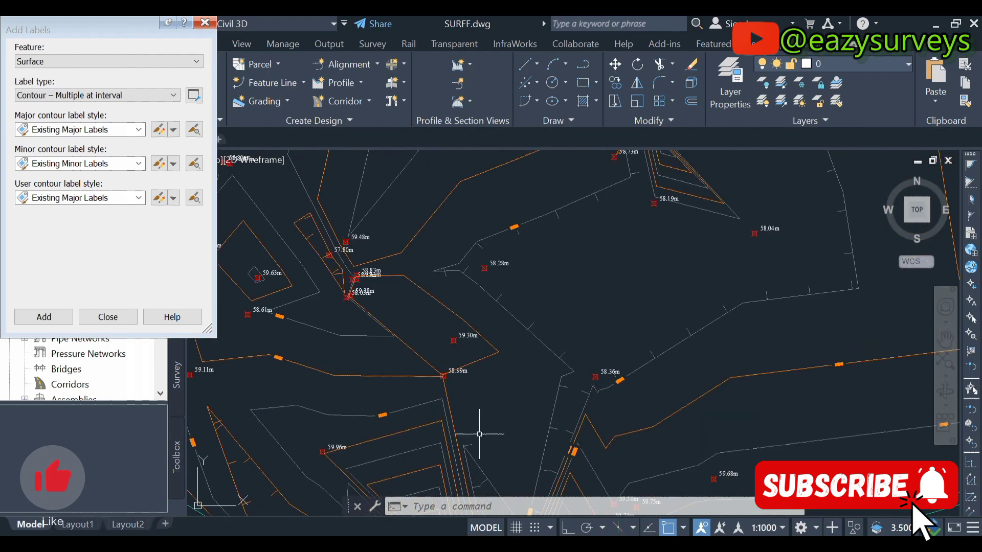
{"action": "scroll", "coordinate": [495, 222], "scroll_direction": "down", "scroll_amount": 4}
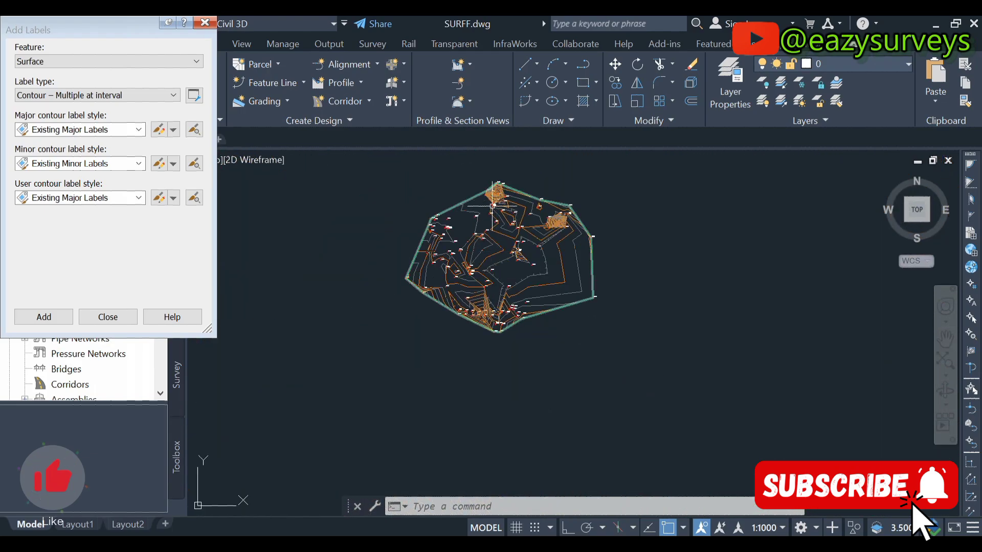
Add contour labels at a 100.000 interval along a line from the surface's northern tip to the outermost contour's corner at the southern tip.
{"action": "left_click", "coordinate": [44, 317]}
{"action": "scroll", "coordinate": [483, 241], "scroll_direction": "up", "scroll_amount": 8}
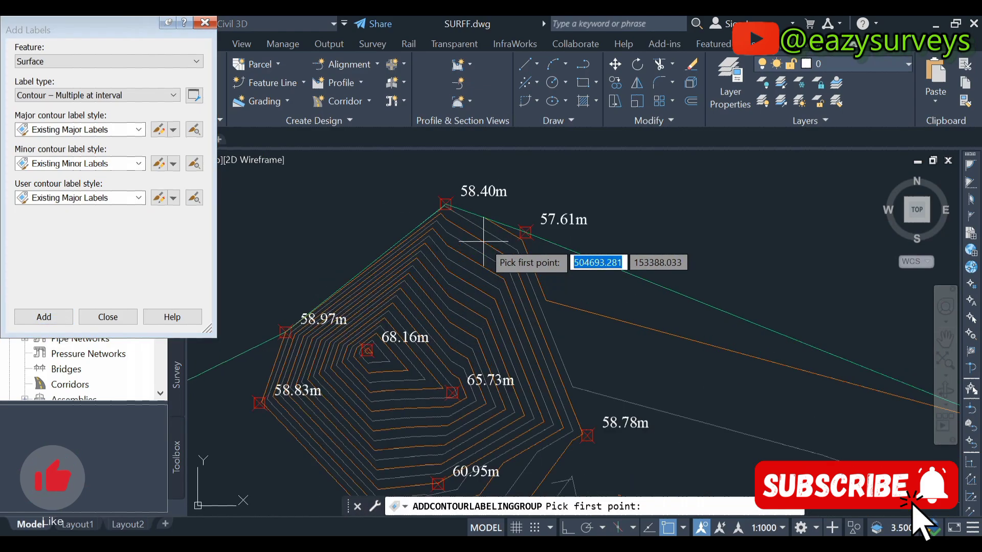
{"action": "scroll", "coordinate": [478, 238], "scroll_direction": "up", "scroll_amount": 6}
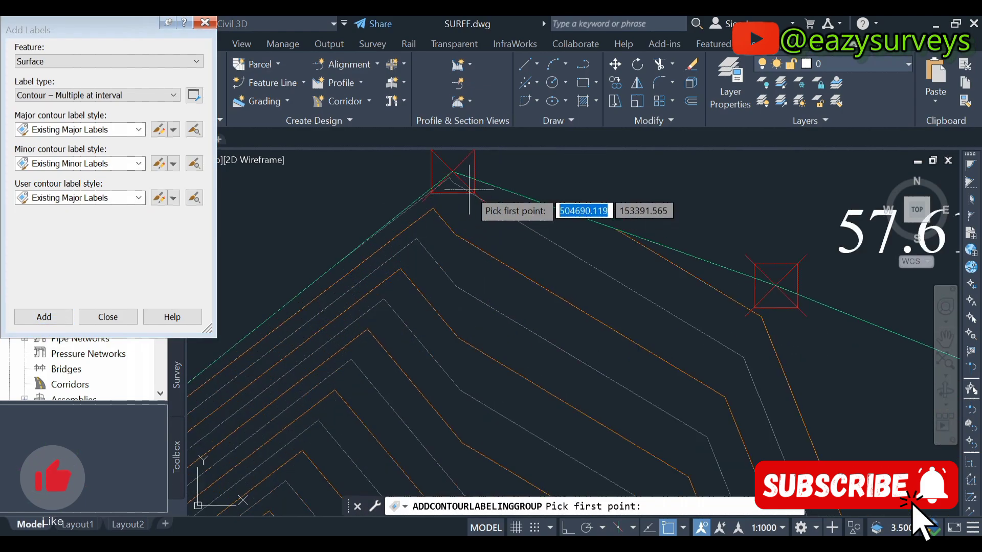
{"action": "left_click", "coordinate": [450, 179]}
{"action": "scroll", "coordinate": [452, 176], "scroll_direction": "down", "scroll_amount": 6}
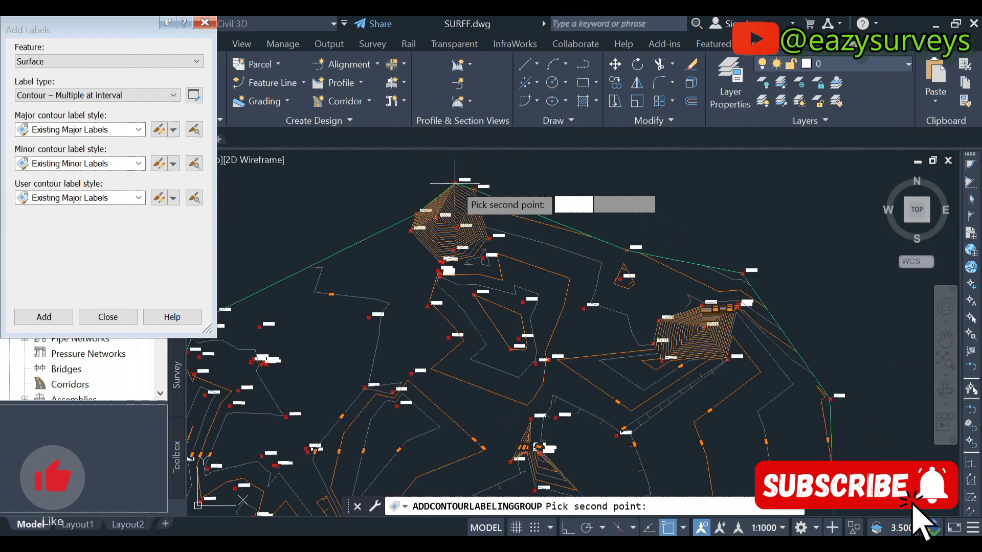
{"action": "scroll", "coordinate": [454, 183], "scroll_direction": "down", "scroll_amount": 6}
{"action": "middle_click_drag", "start_coordinate": [450, 389], "coordinate": [449, 305]}
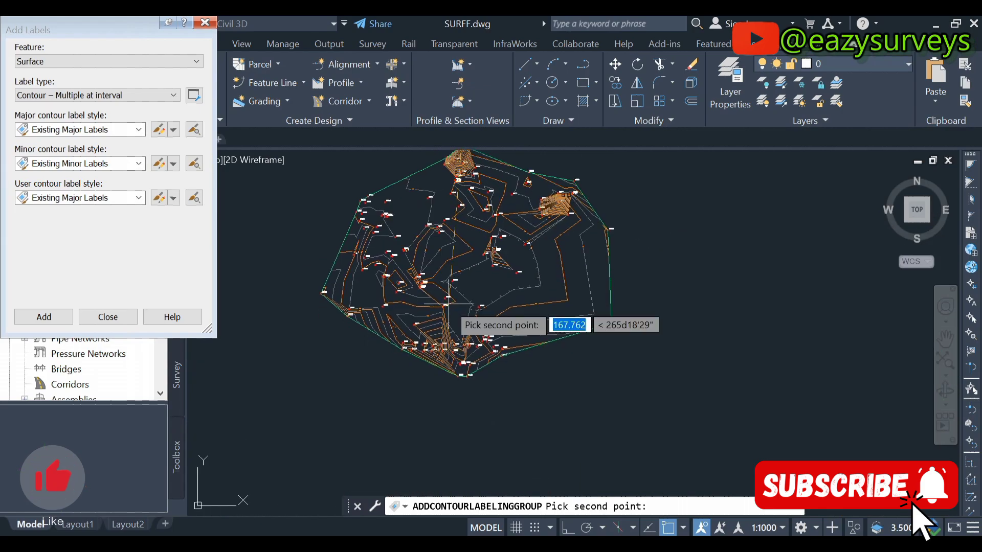
{"action": "scroll", "coordinate": [462, 347], "scroll_direction": "up", "scroll_amount": 3}
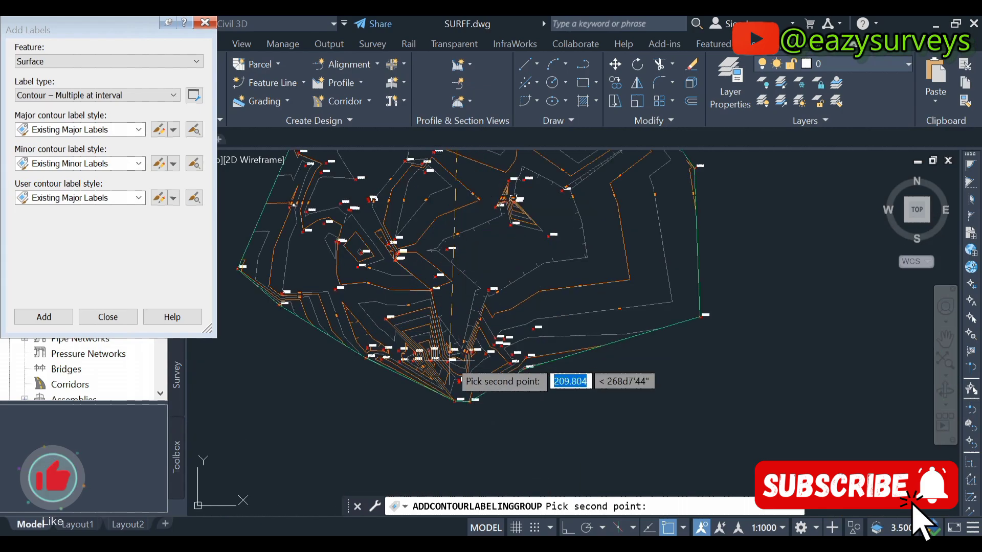
{"action": "scroll", "coordinate": [459, 388], "scroll_direction": "up", "scroll_amount": 3}
{"action": "scroll", "coordinate": [453, 411], "scroll_direction": "up", "scroll_amount": 3}
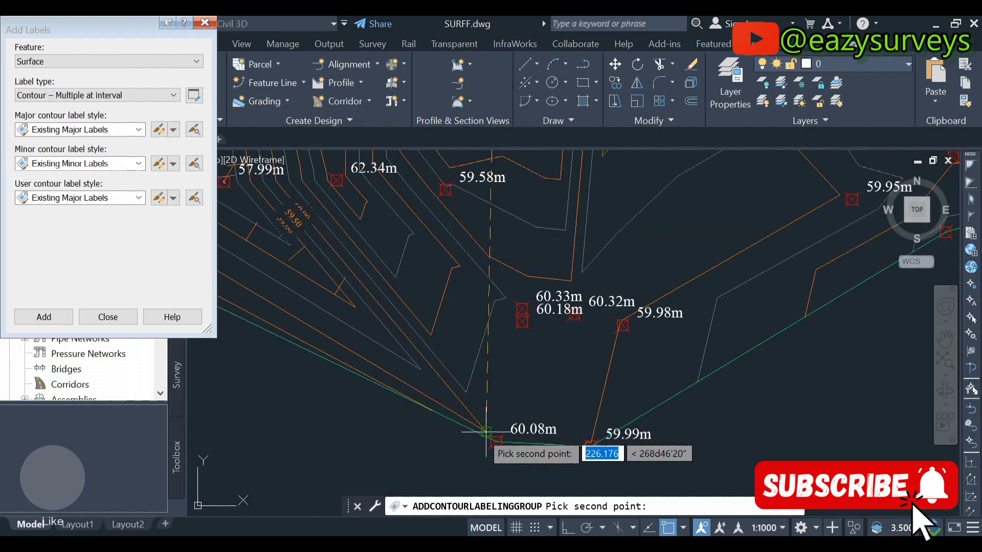
{"action": "scroll", "coordinate": [486, 427], "scroll_direction": "up", "scroll_amount": 3}
{"action": "left_click", "coordinate": [493, 432]}
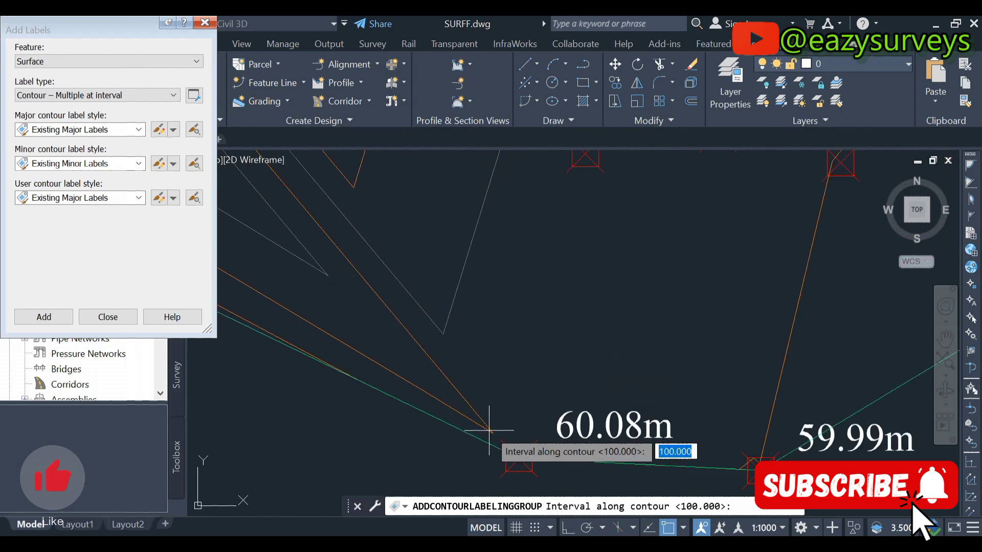
{"action": "scroll", "coordinate": [489, 419], "scroll_direction": "down", "scroll_amount": 6}
{"action": "scroll", "coordinate": [483, 348], "scroll_direction": "down", "scroll_amount": 3}
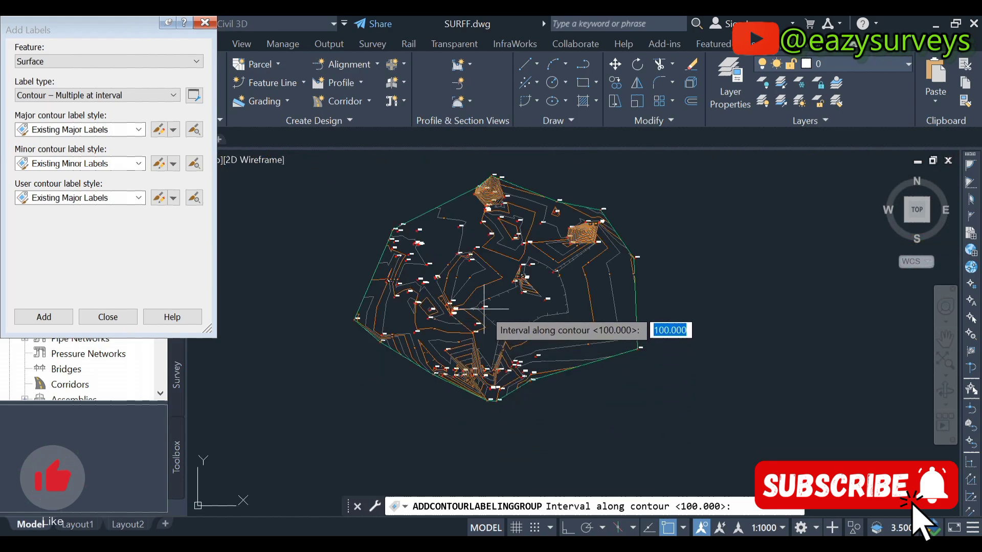
{"action": "key", "text": "Return"}
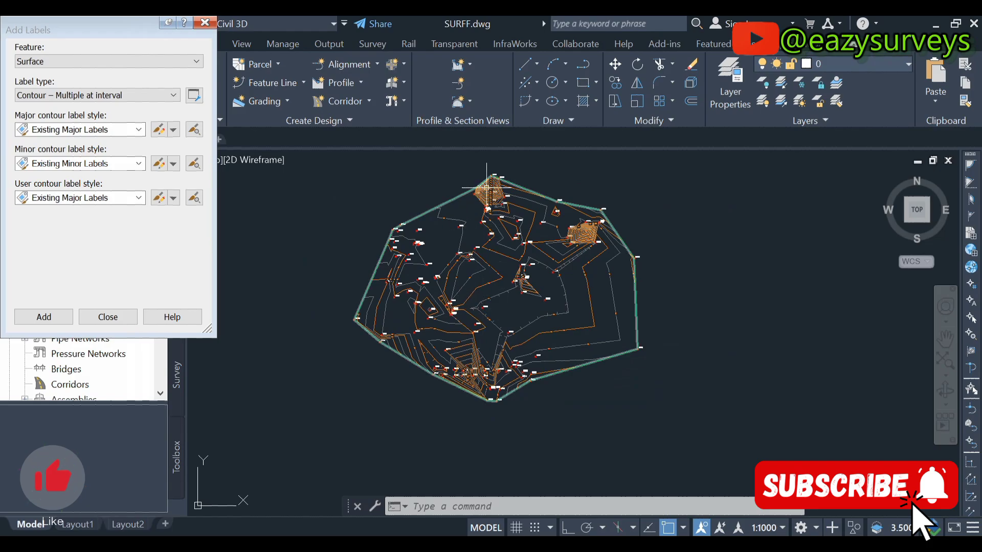
Examine the new north-to-south labels at the northern peak and the coverage on the northeastern mound, and close the Add Labels dialog.
{"action": "scroll", "coordinate": [487, 180], "scroll_direction": "up", "scroll_amount": 4}
{"action": "scroll", "coordinate": [543, 250], "scroll_direction": "up", "scroll_amount": 8}
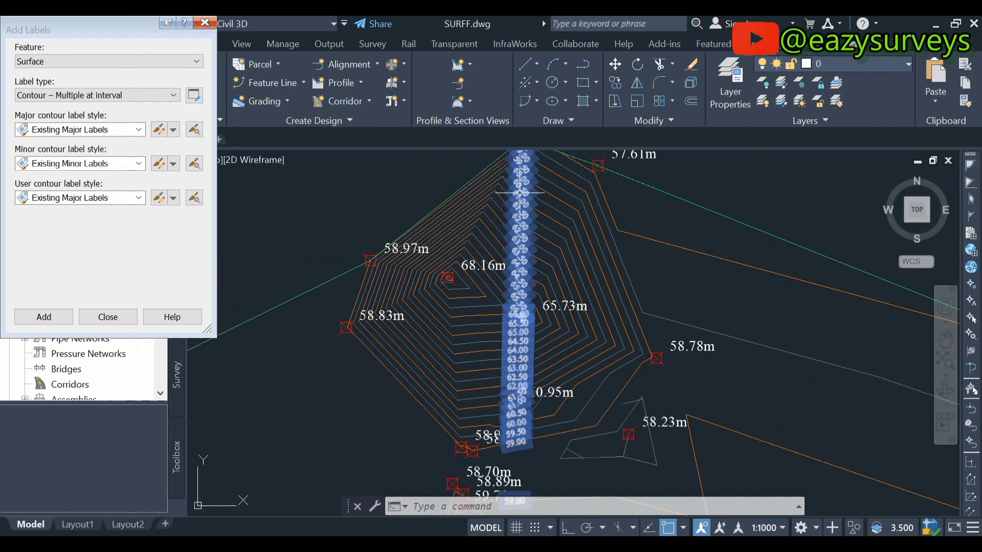
{"action": "scroll", "coordinate": [549, 268], "scroll_direction": "down", "scroll_amount": 5}
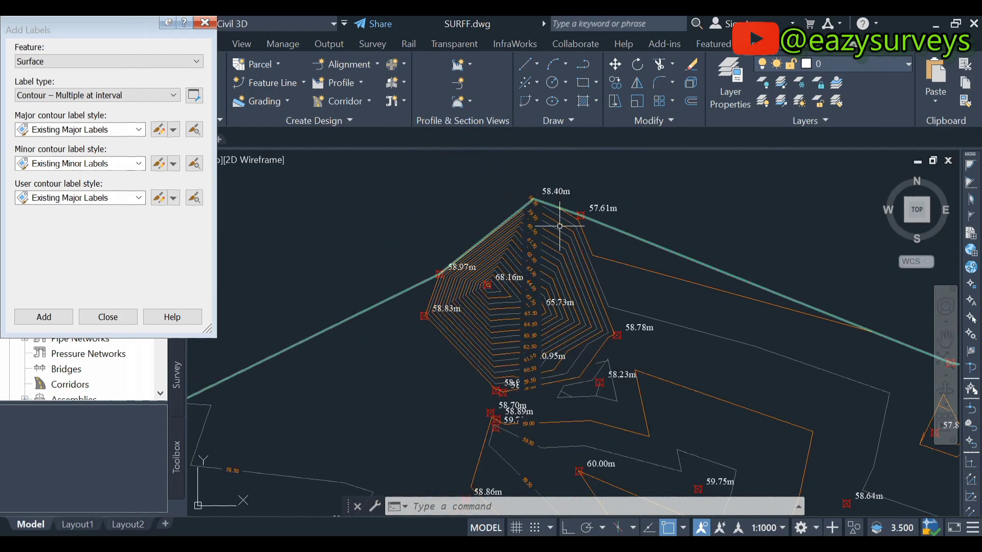
{"action": "scroll", "coordinate": [516, 208], "scroll_direction": "up", "scroll_amount": 2}
{"action": "scroll", "coordinate": [466, 349], "scroll_direction": "down", "scroll_amount": 8}
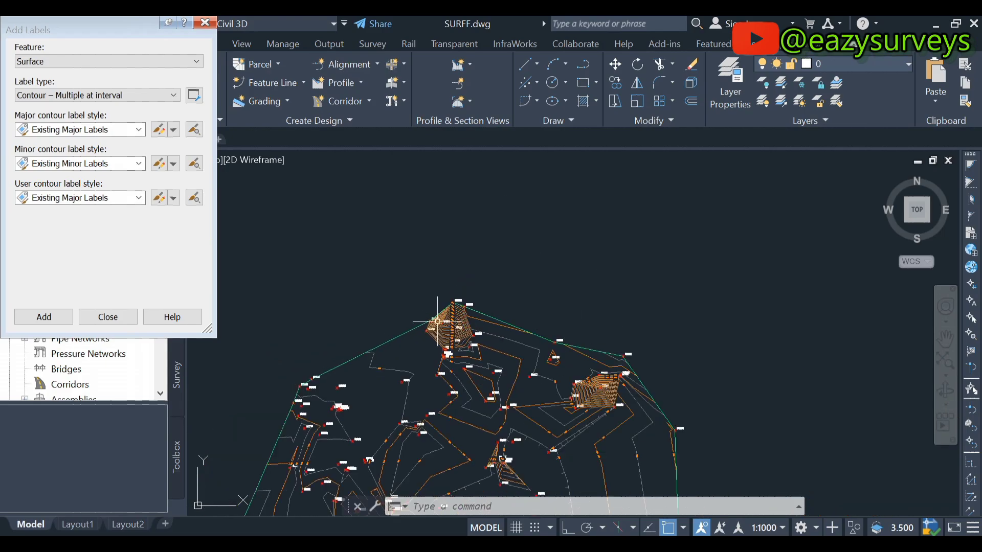
{"action": "scroll", "coordinate": [502, 348], "scroll_direction": "up", "scroll_amount": 3}
{"action": "scroll", "coordinate": [502, 347], "scroll_direction": "up", "scroll_amount": 8}
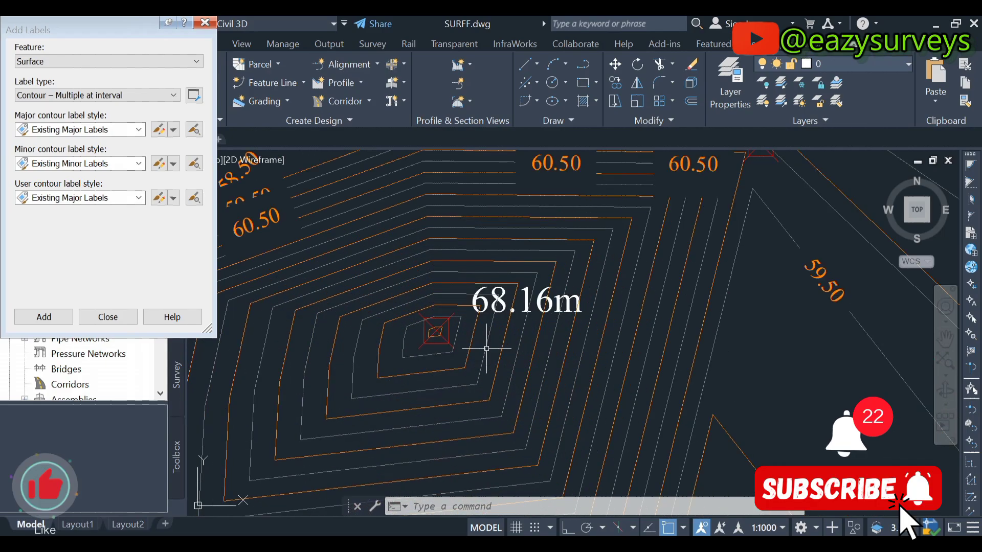
{"action": "scroll", "coordinate": [533, 351], "scroll_direction": "down", "scroll_amount": 3}
{"action": "scroll", "coordinate": [532, 351], "scroll_direction": "down", "scroll_amount": 10}
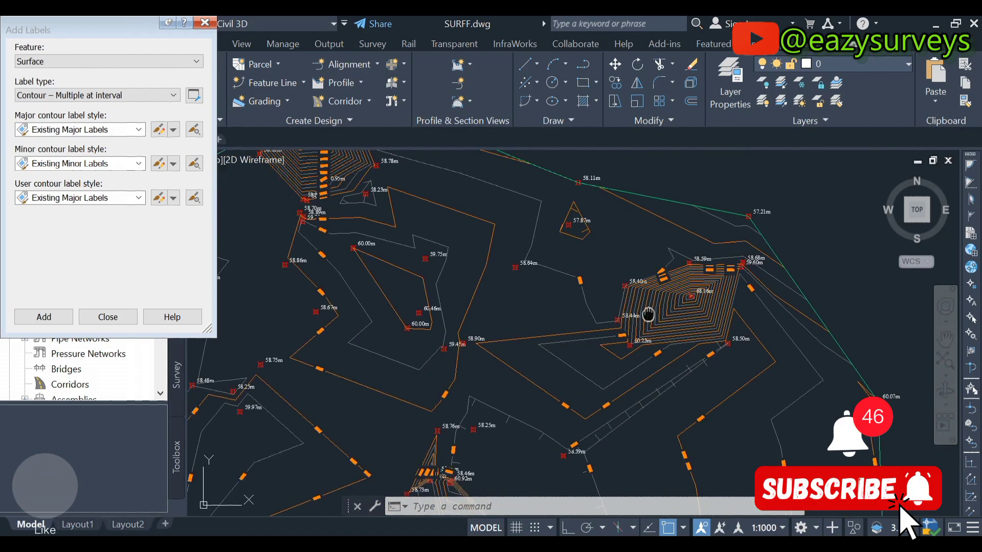
{"action": "scroll", "coordinate": [515, 378], "scroll_direction": "up", "scroll_amount": 3}
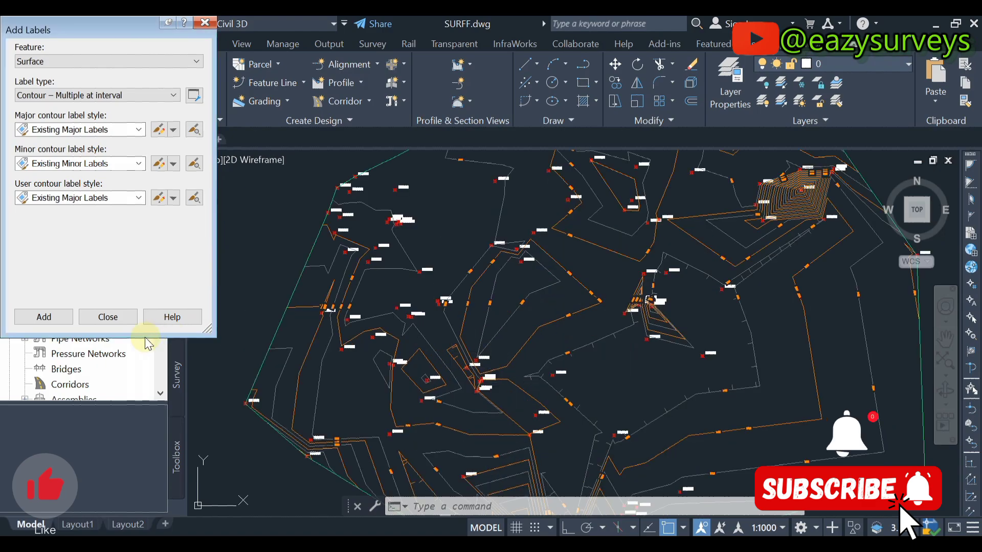
{"action": "left_click", "coordinate": [108, 316]}
Examine the finished contour labels across the surface's central and northern areas, checking their placement and readability up close.
{"action": "scroll", "coordinate": [404, 330], "scroll_direction": "down", "scroll_amount": 5}
{"action": "scroll", "coordinate": [407, 327], "scroll_direction": "up", "scroll_amount": 6}
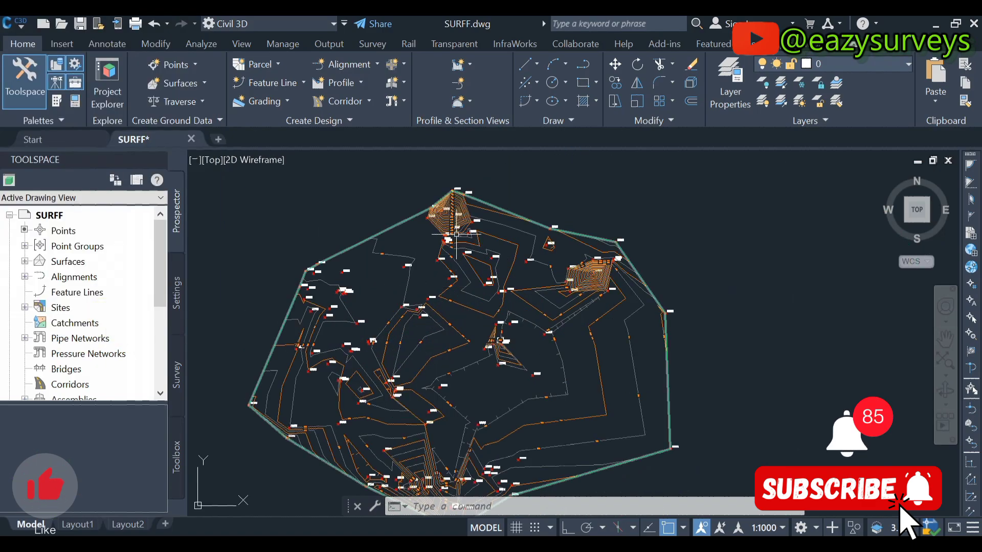
{"action": "scroll", "coordinate": [425, 322], "scroll_direction": "down", "scroll_amount": 4}
{"action": "scroll", "coordinate": [425, 321], "scroll_direction": "up", "scroll_amount": 6}
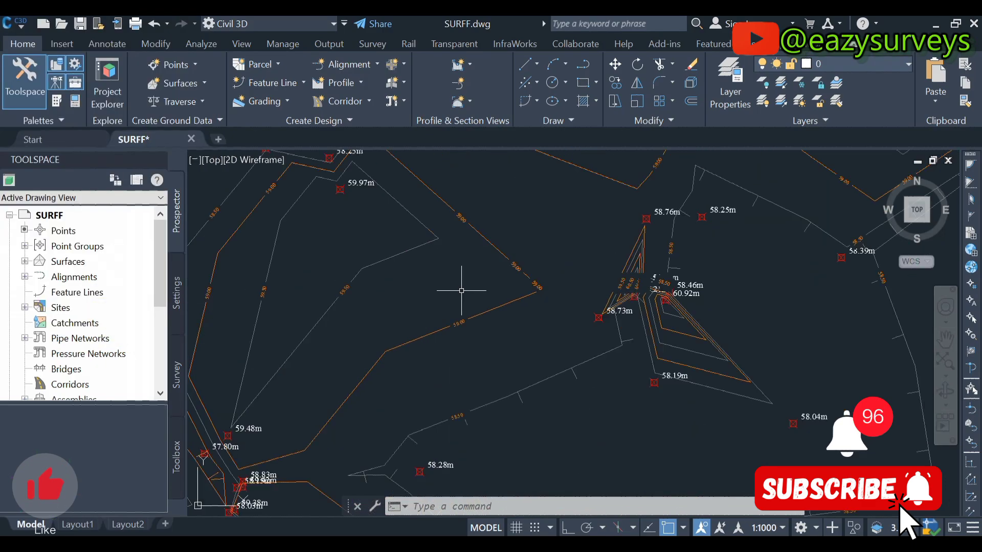
{"action": "middle_click_drag", "start_coordinate": [511, 403], "coordinate": [353, 405]}
{"action": "scroll", "coordinate": [326, 375], "scroll_direction": "down", "scroll_amount": 2}
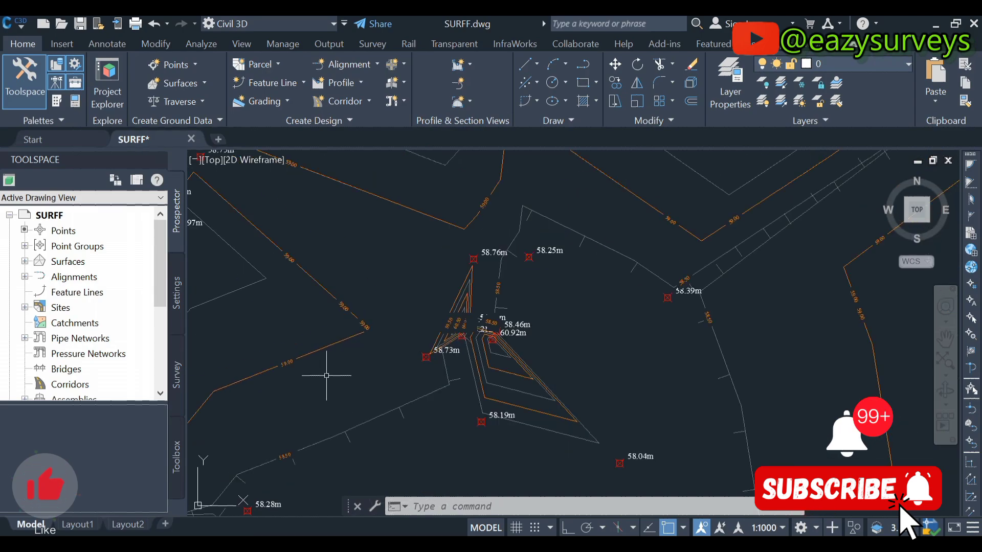
{"action": "middle_click_drag", "start_coordinate": [658, 287], "coordinate": [680, 467]}
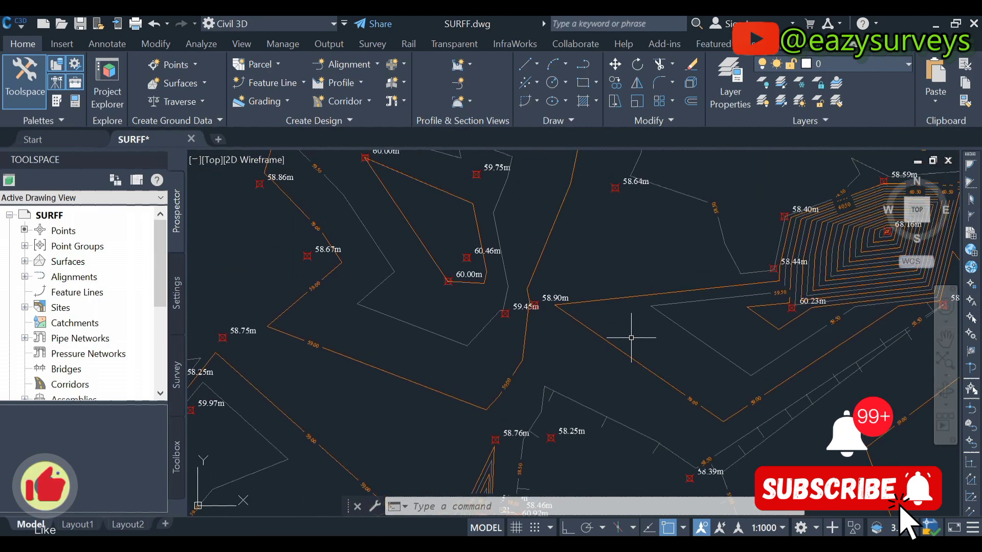
{"action": "scroll", "coordinate": [533, 278], "scroll_direction": "up", "scroll_amount": 2}
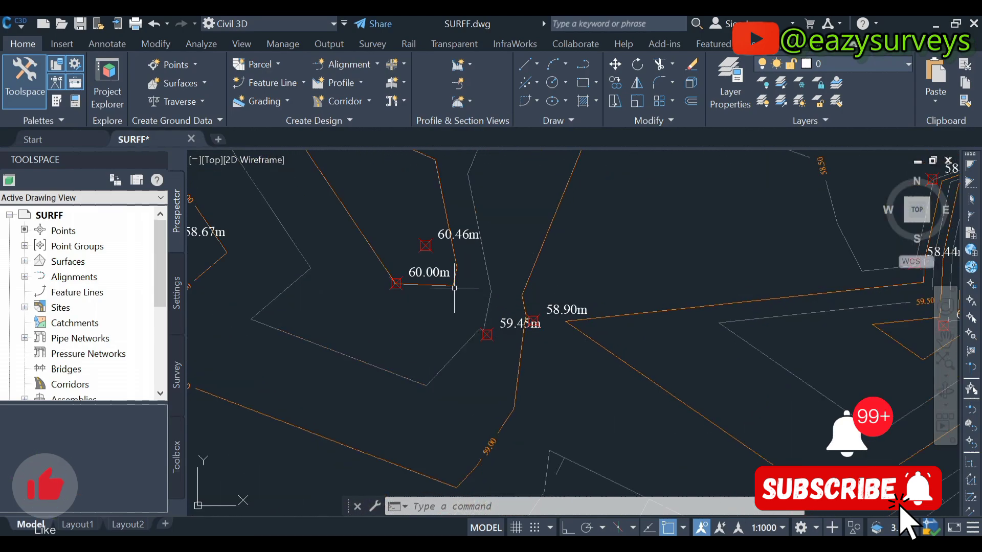
{"action": "mouse_move", "coordinate": [454, 288]}
{"action": "middle_mouse_down"}
{"action": "mouse_move", "coordinate": [447, 316]}
{"action": "mouse_move", "coordinate": [677, 408]}
{"action": "middle_mouse_up"}
{"action": "scroll", "coordinate": [395, 266], "scroll_direction": "up", "scroll_amount": 2}
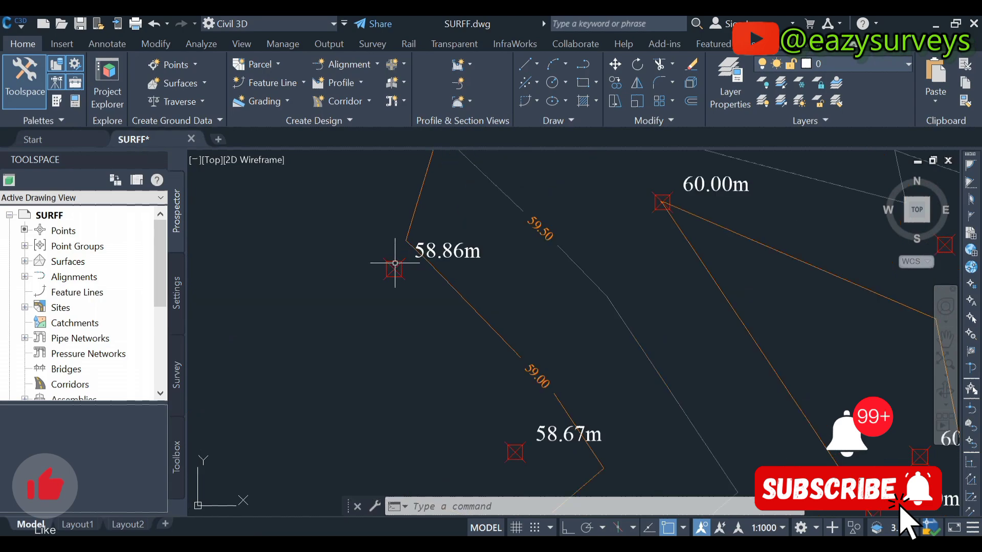